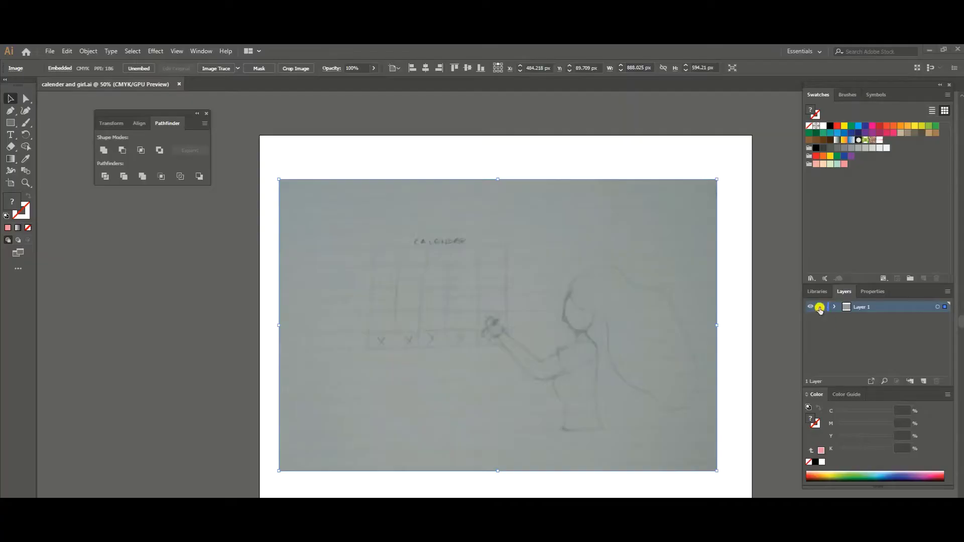
Trace the girl's hair as a closed black outline with the Pen tool
key(shift+x)
key(p)
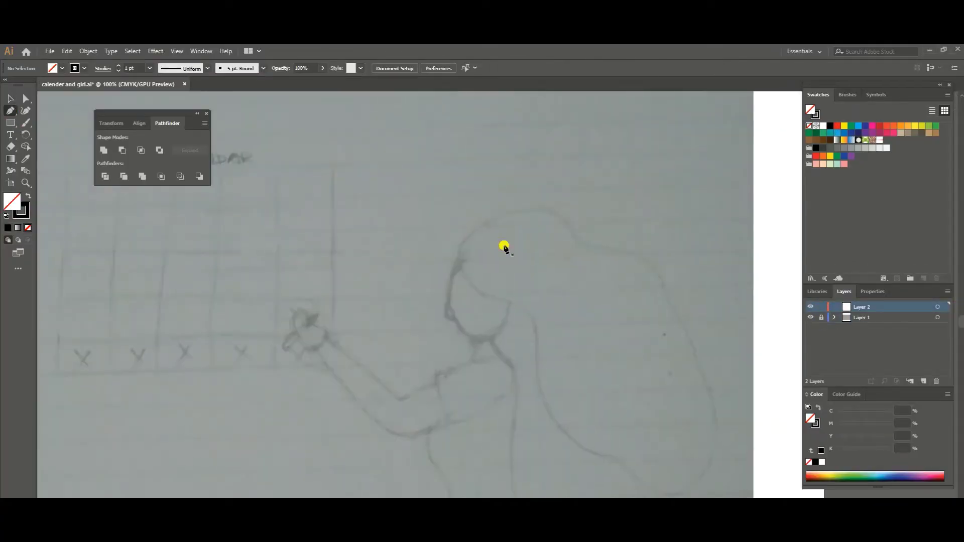
click(461, 261)
click(504, 215)
click(567, 222)
click(592, 248)
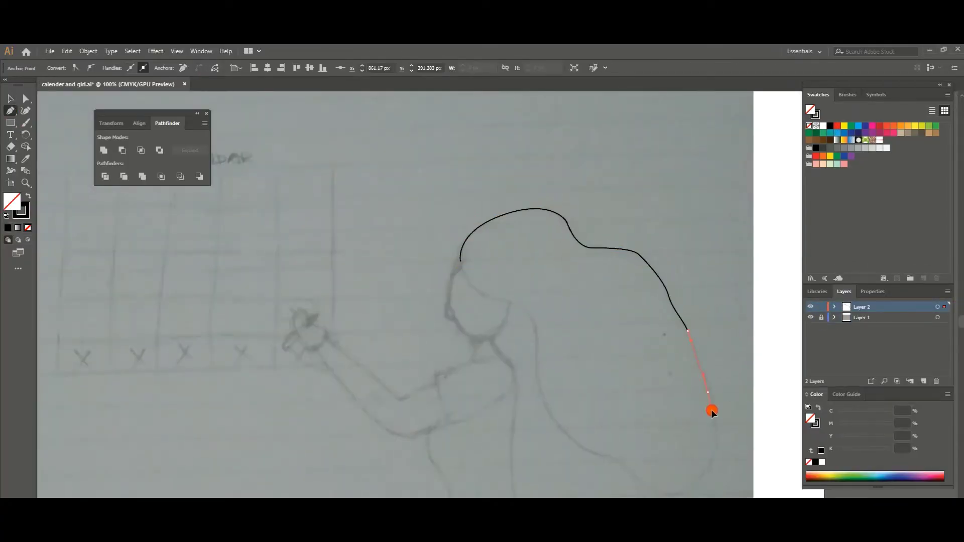
click(569, 439)
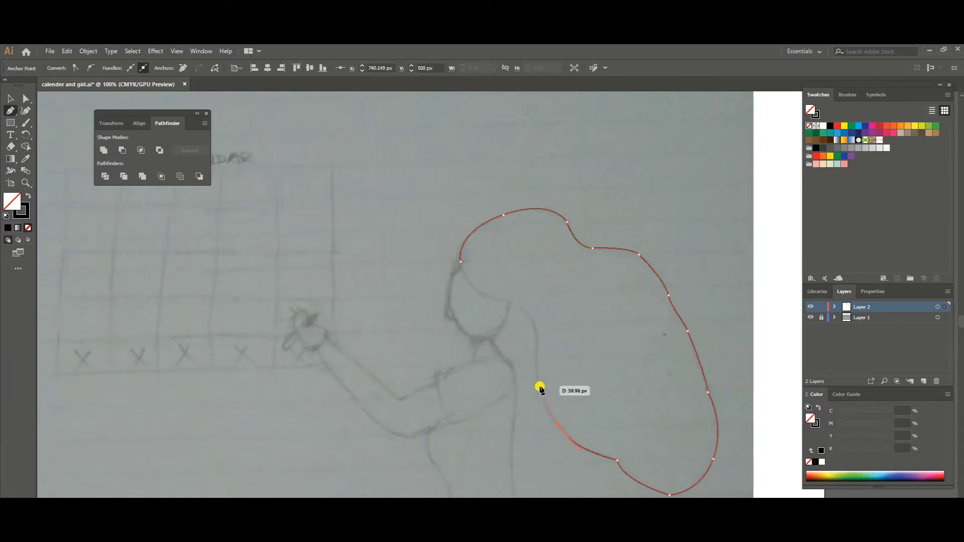
click(537, 377)
click(499, 301)
Trace the face and neck outlines over the sketch
click(461, 262)
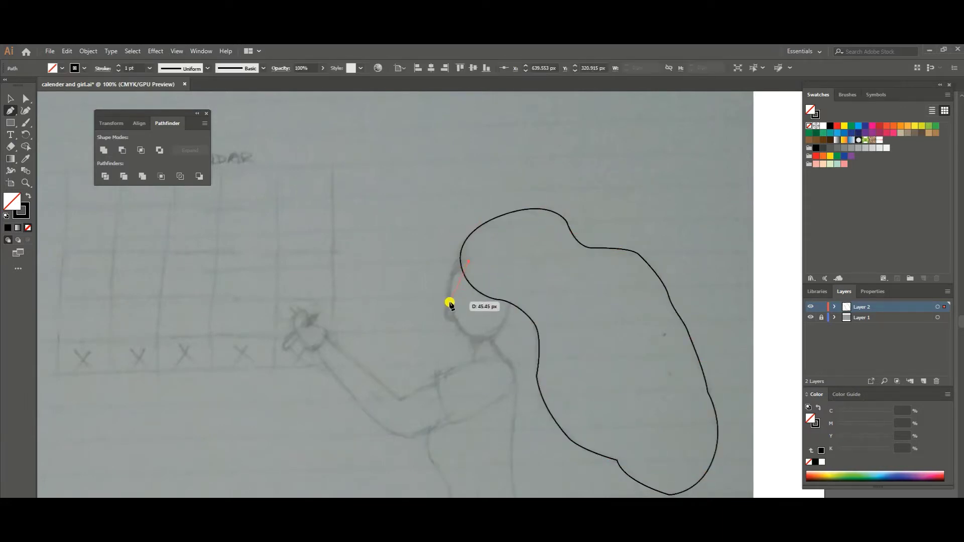
drag(448, 301, 447, 310)
click(510, 306)
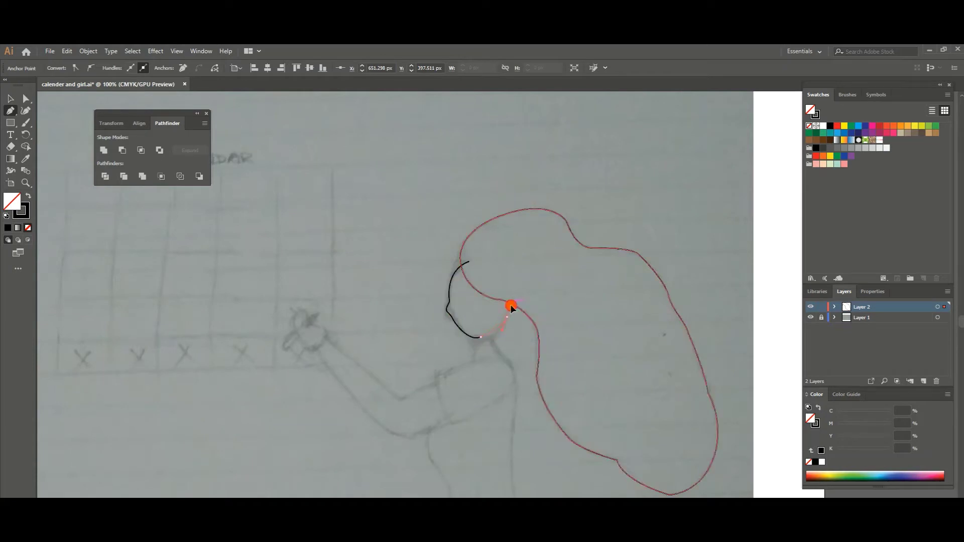
click(504, 269)
click(469, 262)
scroll(543, 241, down, 5)
drag(483, 198, 471, 235)
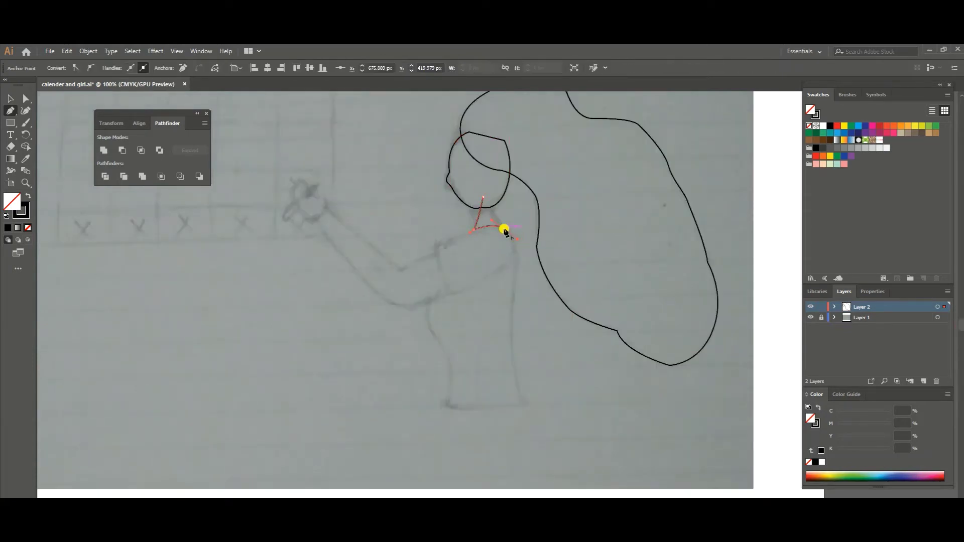
click(529, 405)
Trace the dress, sleeve and outstretched arm, starting the hand
click(447, 405)
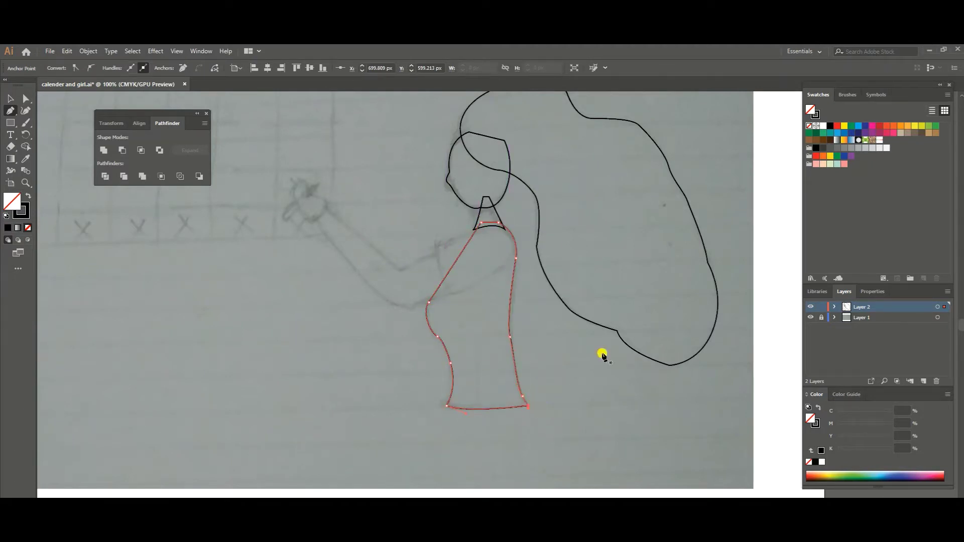
click(526, 405)
click(436, 248)
click(452, 293)
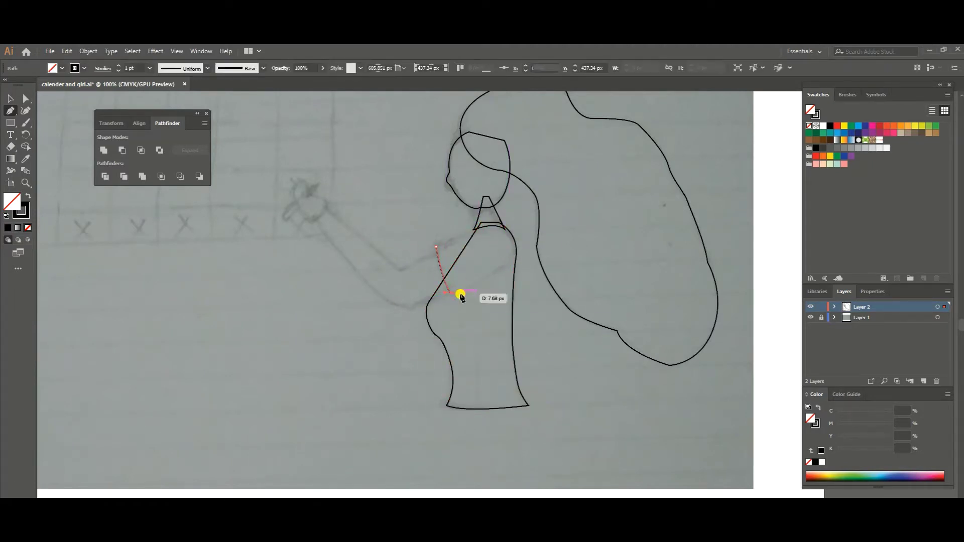
click(517, 256)
click(442, 256)
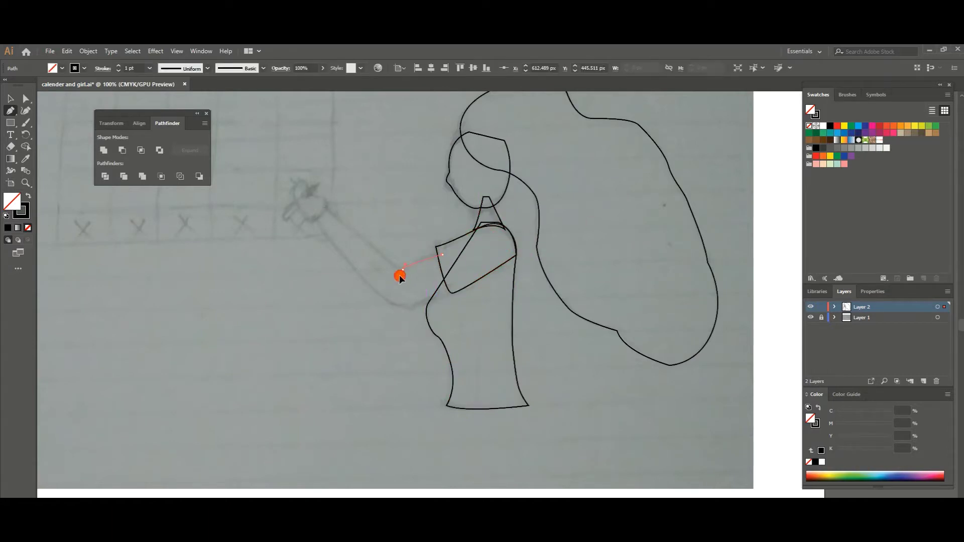
click(403, 269)
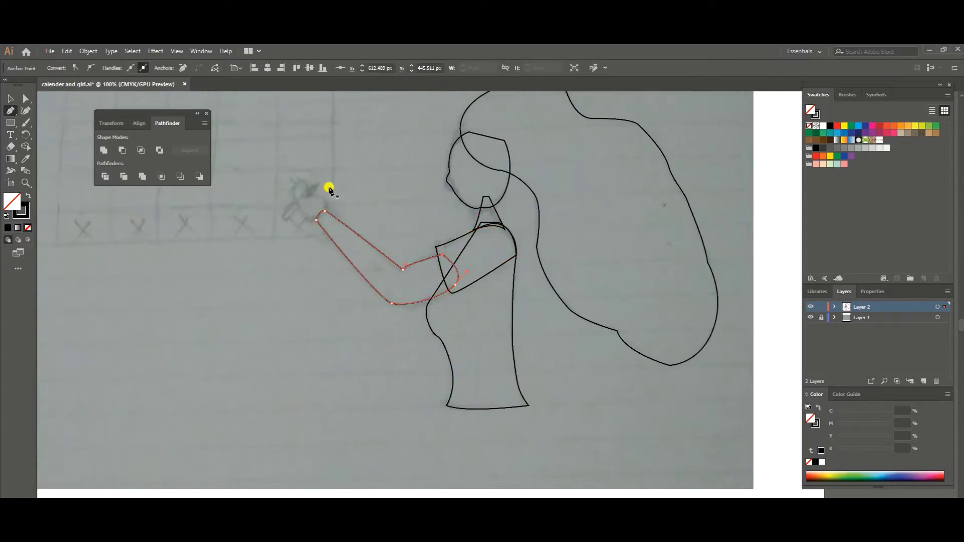
click(307, 194)
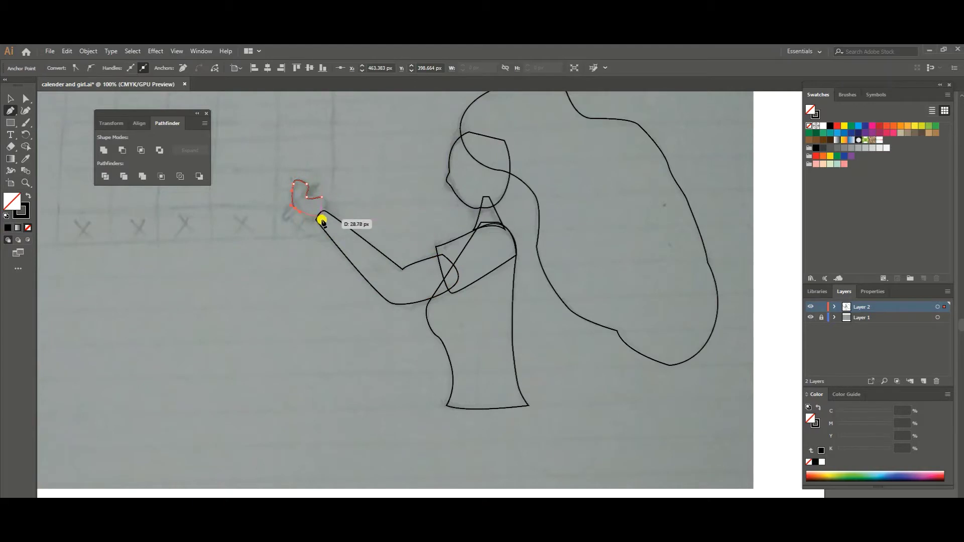
Move the hand anchor onto the arm joint and join the hand path's open ends
key(ctrl+plus)
key(ctrl+plus)
key(ctrl+plus)
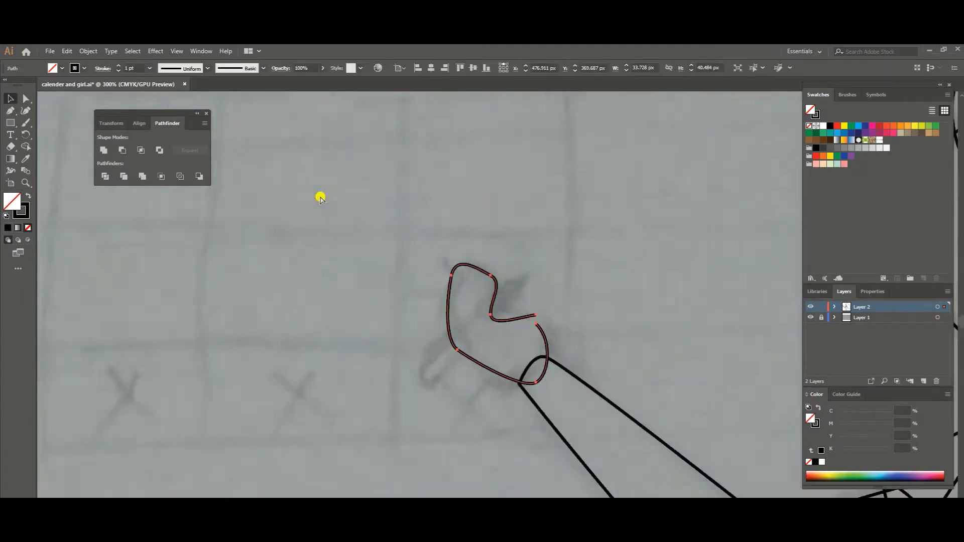
drag(596, 312, 593, 329)
scroll(593, 329, up, 5)
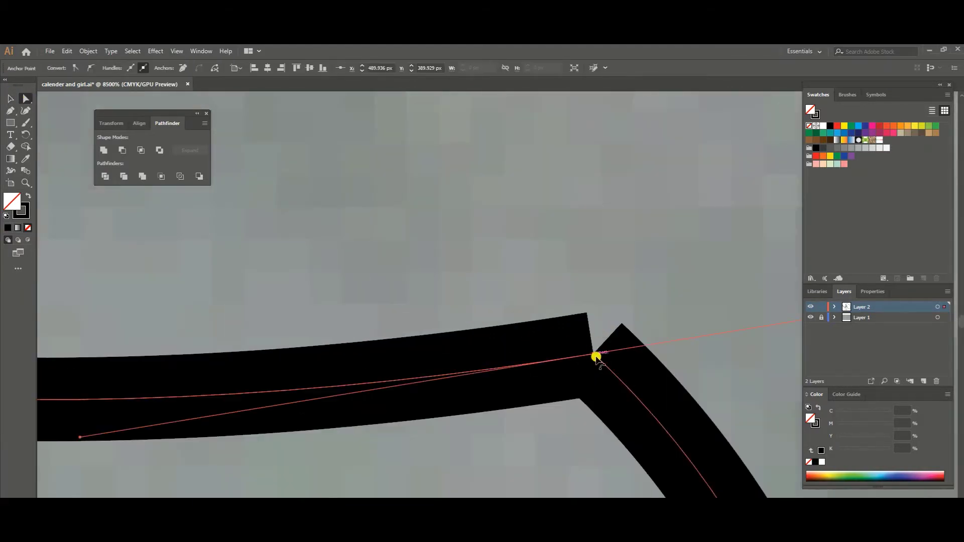
right_click(589, 336)
click(605, 451)
scroll(375, 179, down, 3)
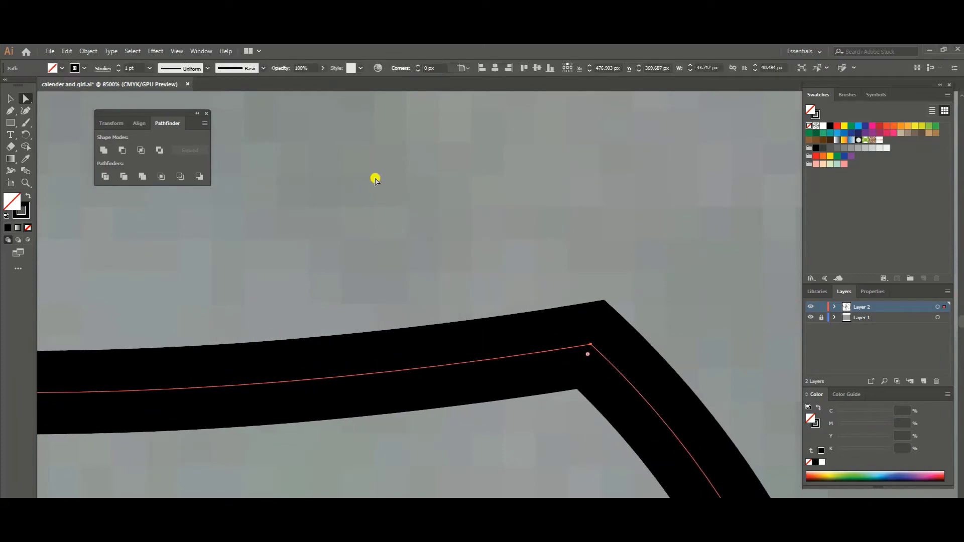
scroll(375, 179, down, 5)
scroll(710, 427, up, 5)
Drag the hair outline's corner anchor to reshape it
click(710, 426)
scroll(498, 336, up, 1)
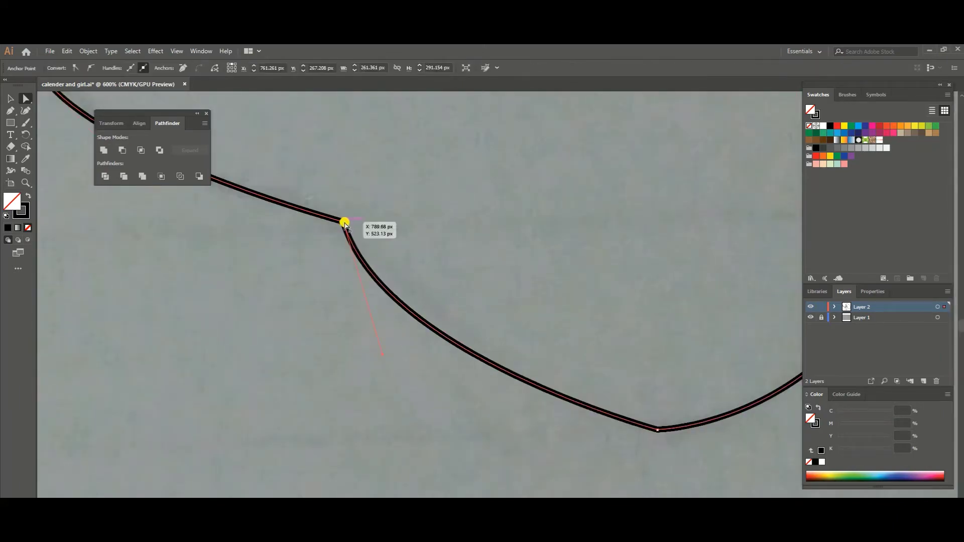
drag(344, 220, 359, 239)
scroll(364, 233, up, 1)
scroll(501, 340, up, 1)
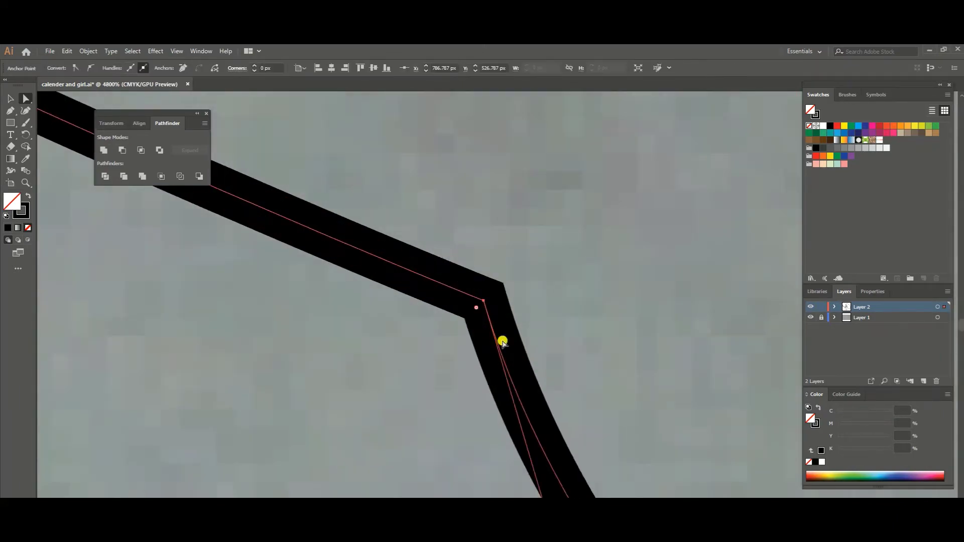
scroll(589, 224, down, 2)
scroll(388, 225, down, 5)
scroll(388, 226, up, 5)
scroll(496, 327, down, 6)
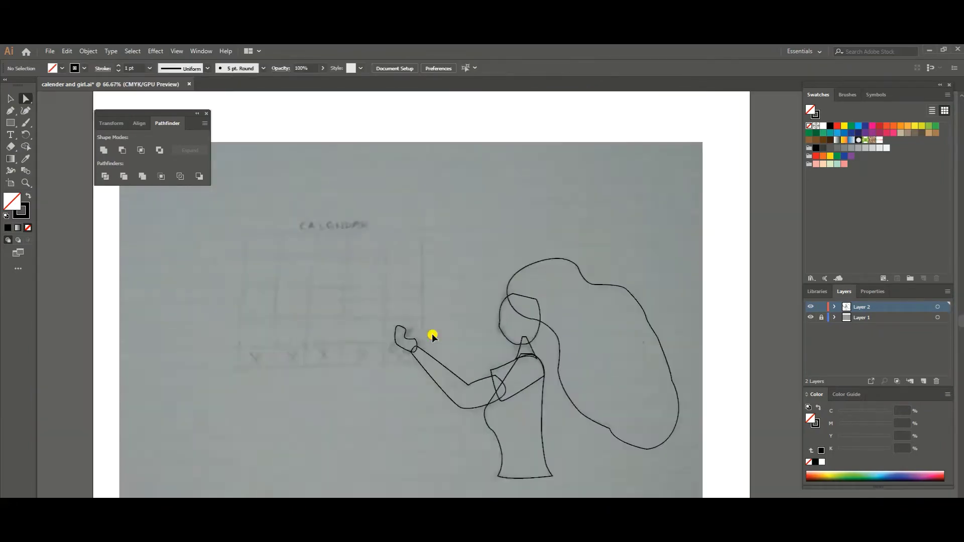
scroll(432, 336, down, 1)
Draw the calendar rectangle and a first vertical line through it
key(m)
drag(300, 254, 444, 354)
key(ctrl+shift+a)
key(backslash)
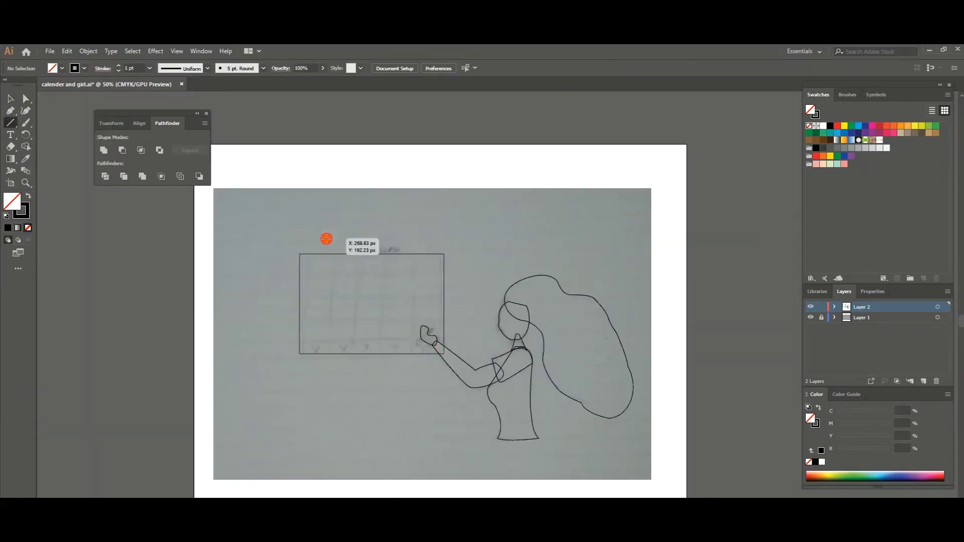
drag(324, 247, 323, 351)
Duplicate the vertical line across the columns and add the horizontal row lines
key(v)
drag(323, 308, 355, 308)
drag(356, 308, 383, 311)
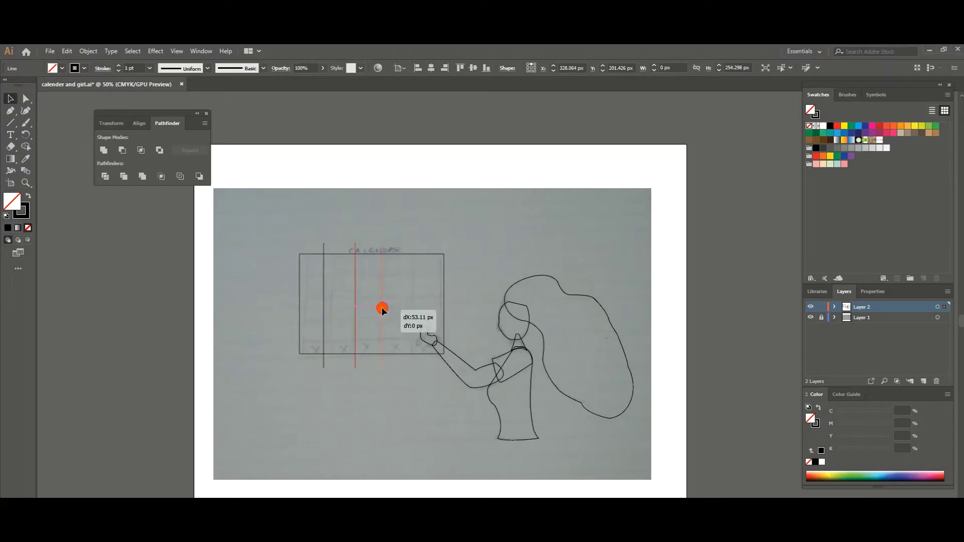
drag(314, 303, 432, 370)
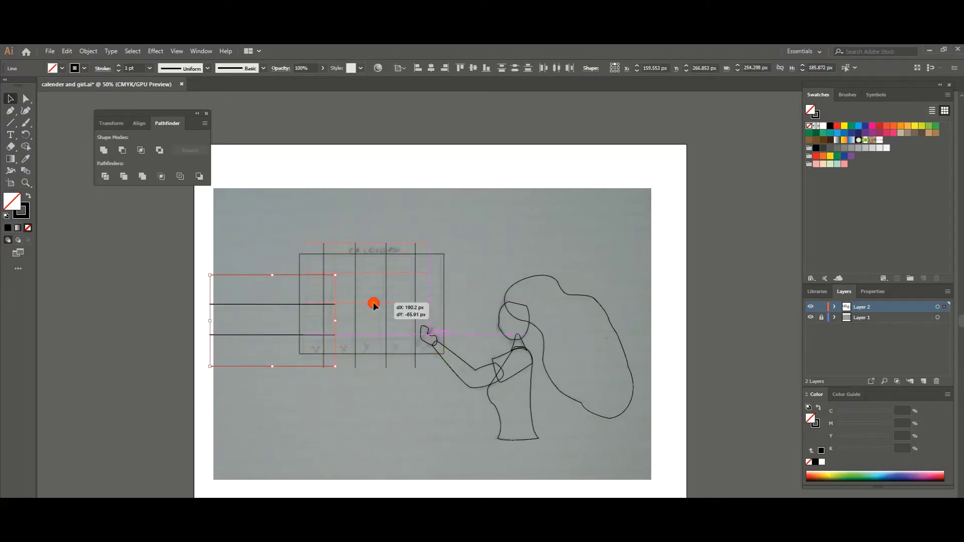
drag(374, 307, 374, 303)
key(Delete)
click(324, 304)
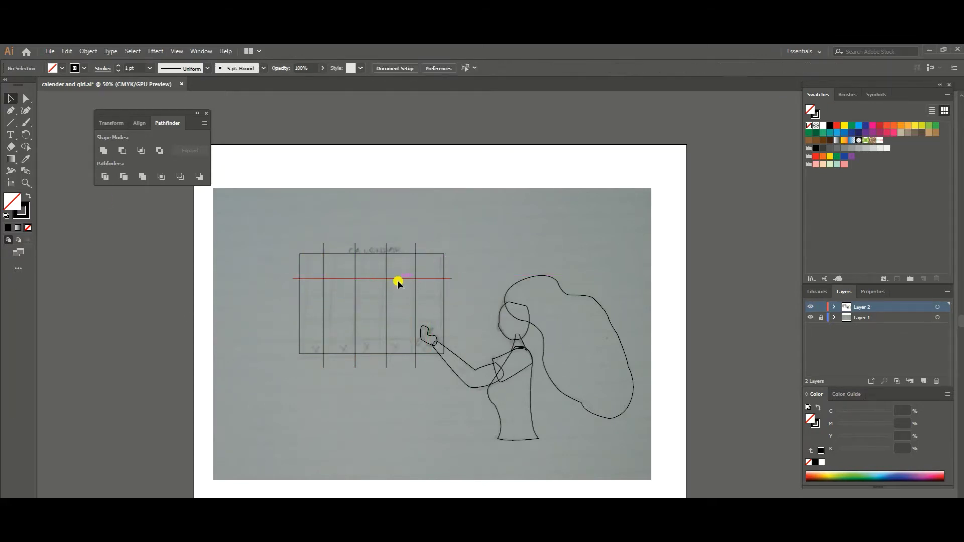
mouse_move(382, 280)
mouse_down()
mouse_move(404, 304)
mouse_move(400, 332)
mouse_up()
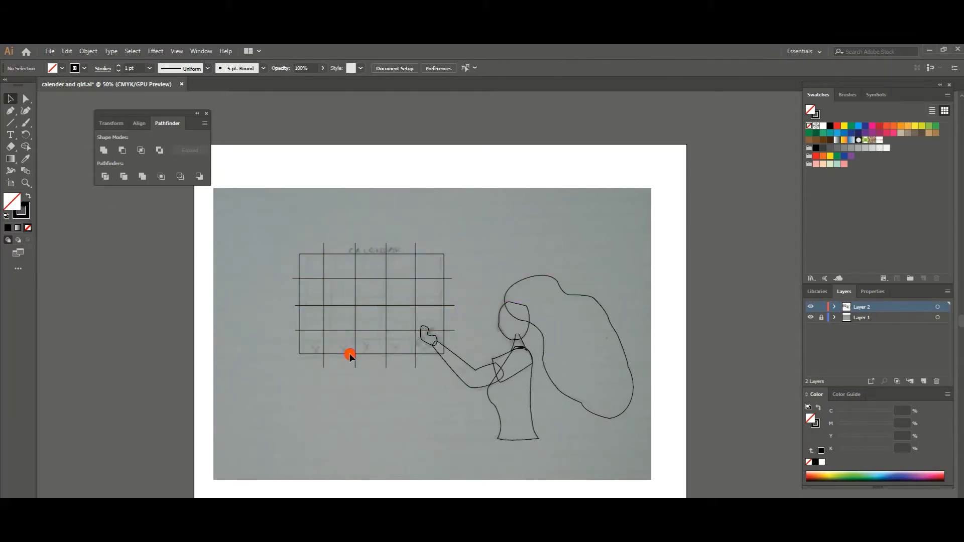
Trim the grid lines so they stop at the calendar frame
key(ctrl+a)
scroll(396, 209, up, 3)
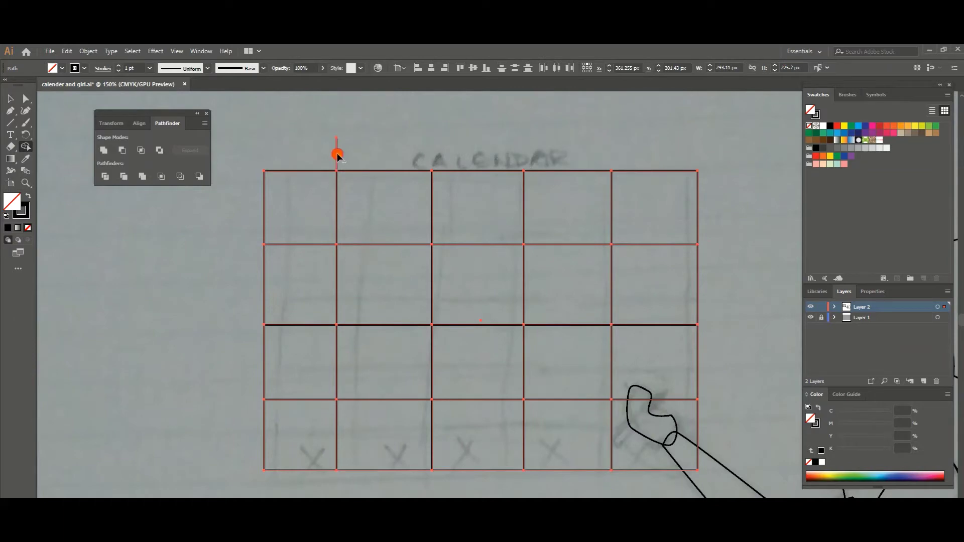
scroll(338, 156, down, 2)
key(ctrl+shift+a)
Draw a pencil with a sharpened tip in the girl's hand
key(p)
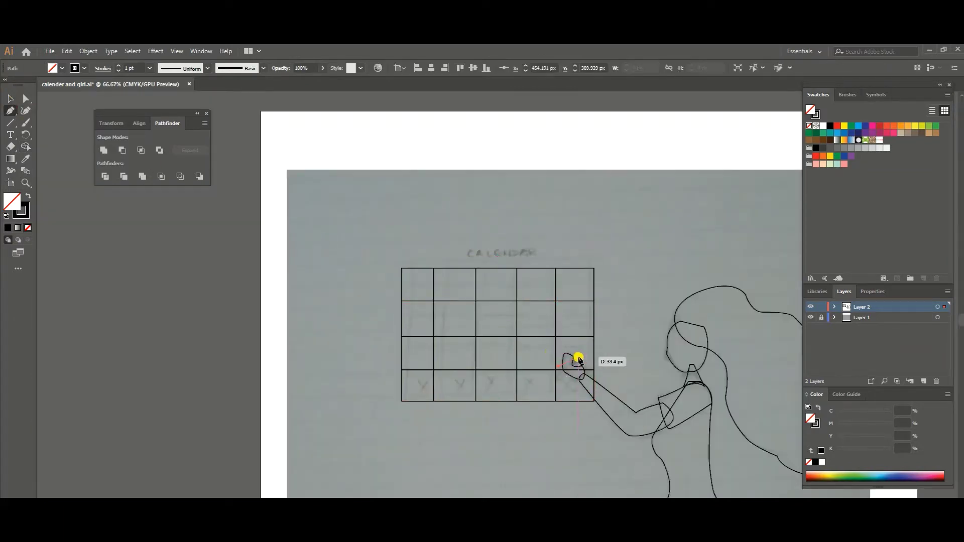
scroll(577, 365, up, 5)
click(334, 414)
click(472, 309)
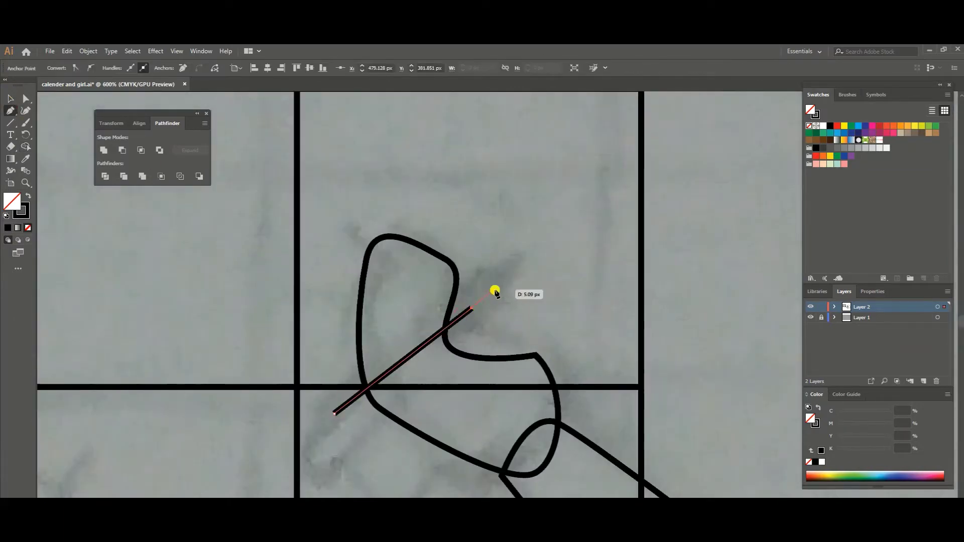
click(323, 456)
click(308, 440)
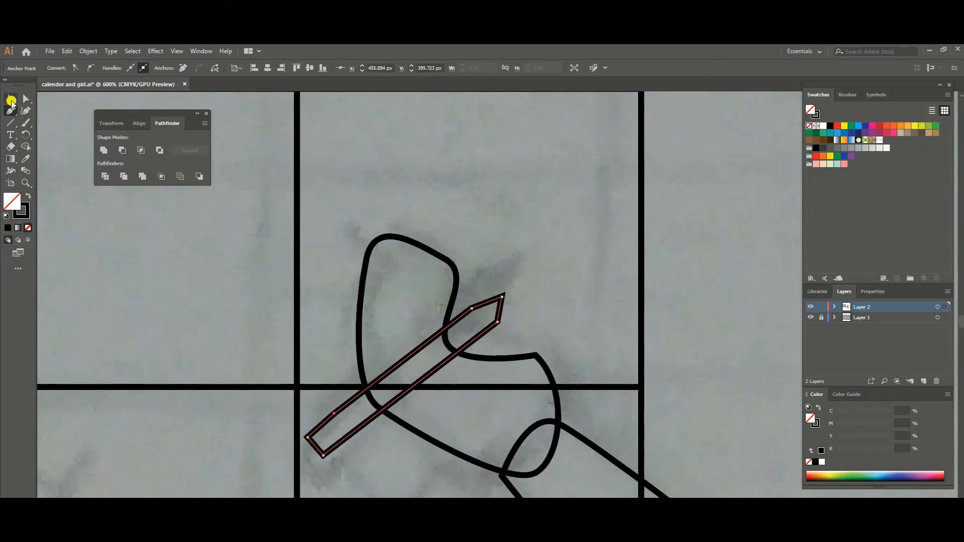
click(11, 103)
click(472, 309)
click(495, 324)
ctrl+click(454, 195)
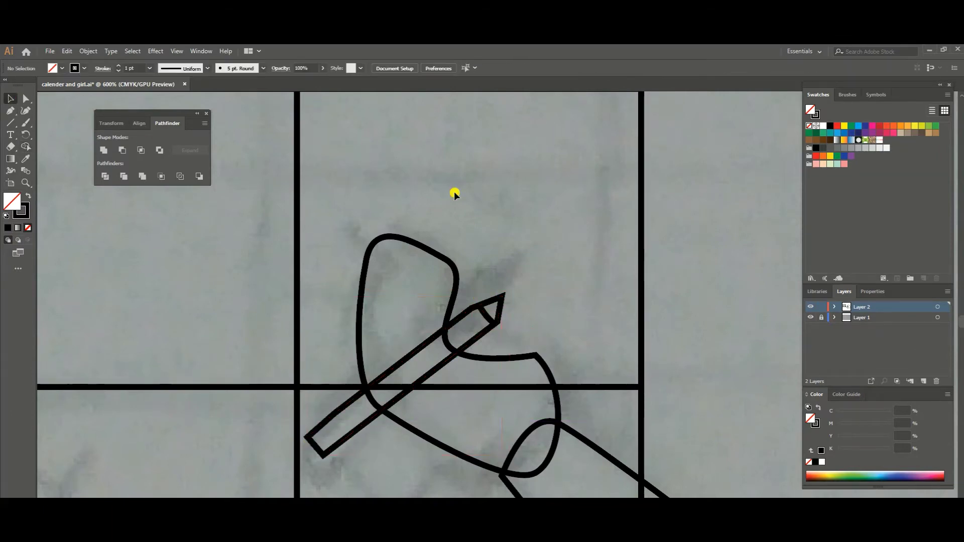
Hide the sketch layer, draw a grouped X mark and copy it into other cells
click(811, 317)
key(ctrl+0)
click(11, 123)
mouse_move(326, 307)
mouse_down()
mouse_move(347, 327)
mouse_move(329, 327)
mouse_move(337, 346)
mouse_move(412, 346)
mouse_up()
key(ctrl+g)
drag(411, 347, 495, 346)
drag(494, 347, 495, 315)
Duplicate the whole line drawing to the left of the artboard
key(ctrl+minus)
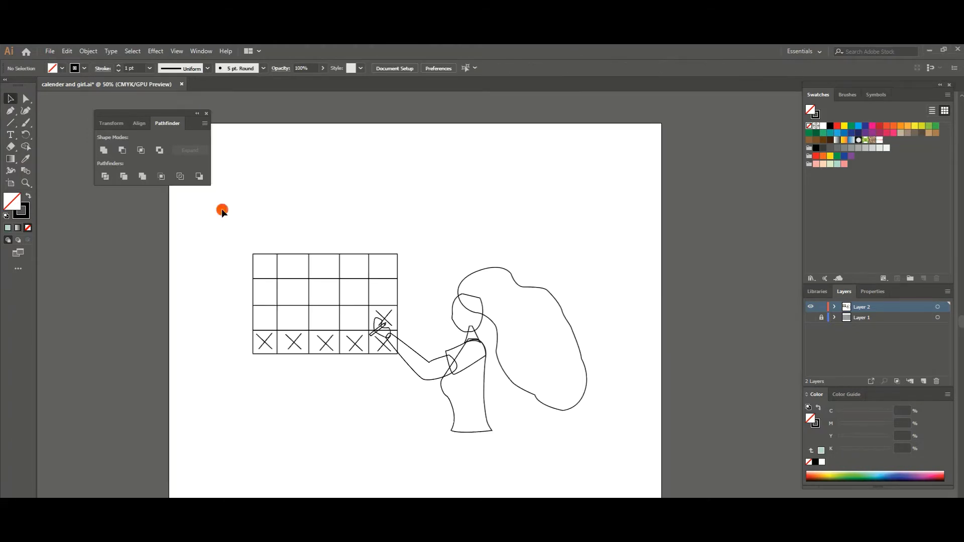
drag(223, 211, 448, 334)
key(ctrl+minus)
Select the original drawing and merge its regions with Shape Builder
click(373, 243)
drag(417, 287, 103, 286)
key(shift+m)
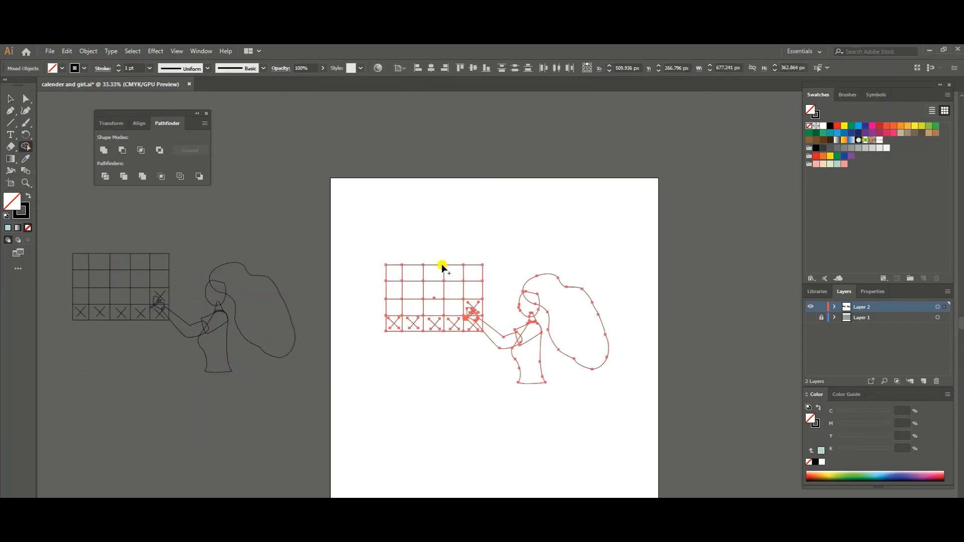
scroll(409, 189, up, 5)
scroll(392, 314, up, 2)
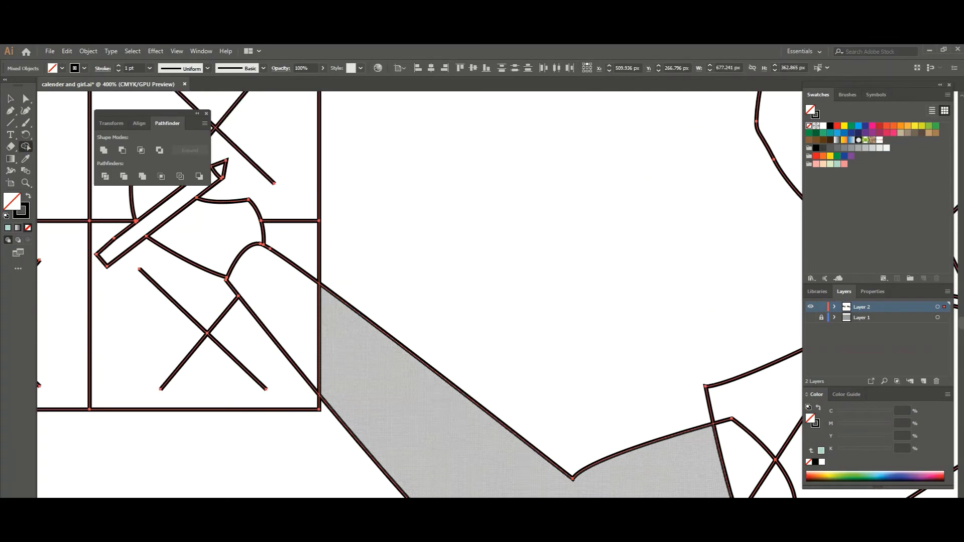
scroll(613, 329, down, 2)
scroll(521, 312, up, 2)
scroll(308, 430, up, 3)
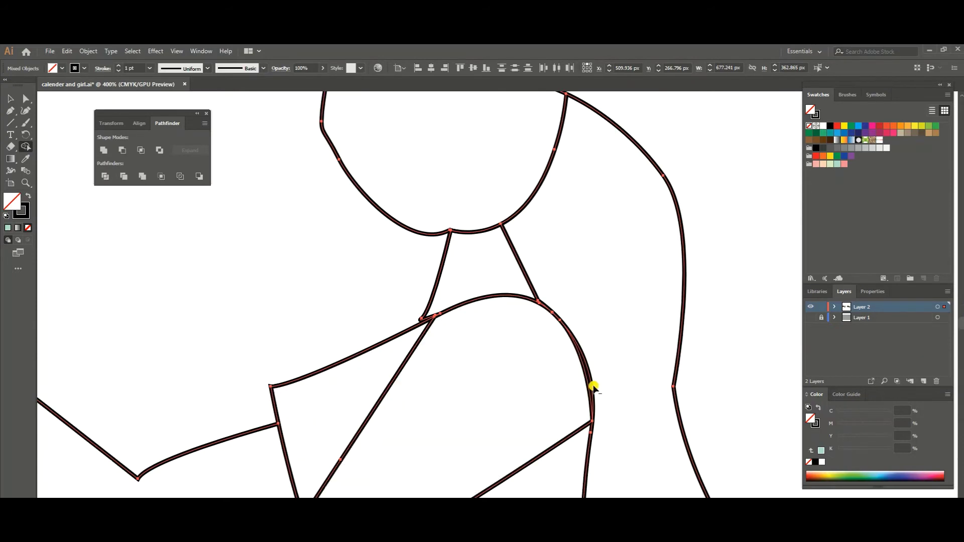
scroll(628, 370, down, 5)
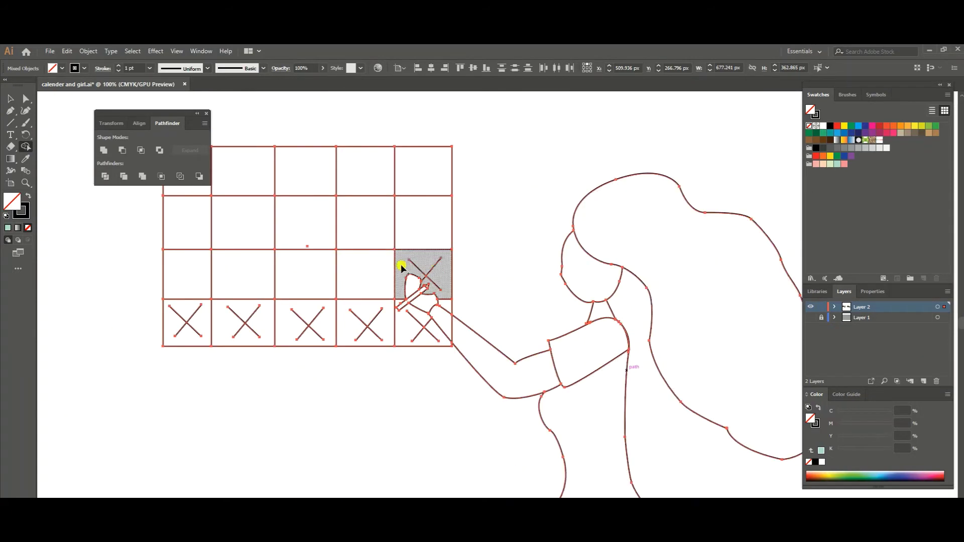
Deselect everything and add a new Layer 3 on top
key(v)
key(ctrl+shift+a)
click(924, 382)
Draw a closed curved inner shape inside the hair
click(9, 111)
scroll(477, 172, up, 1)
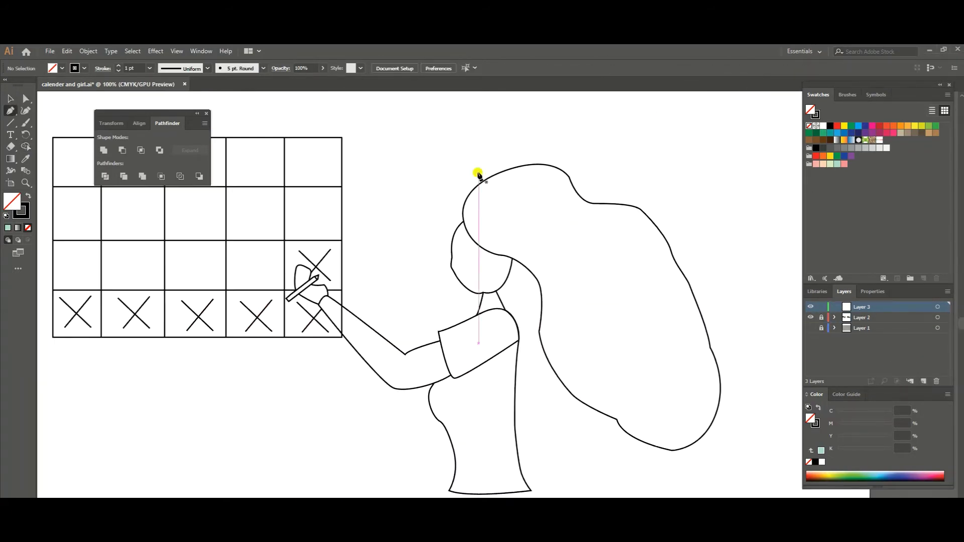
click(528, 179)
drag(577, 209, 597, 216)
drag(697, 355, 696, 370)
drag(690, 413, 671, 428)
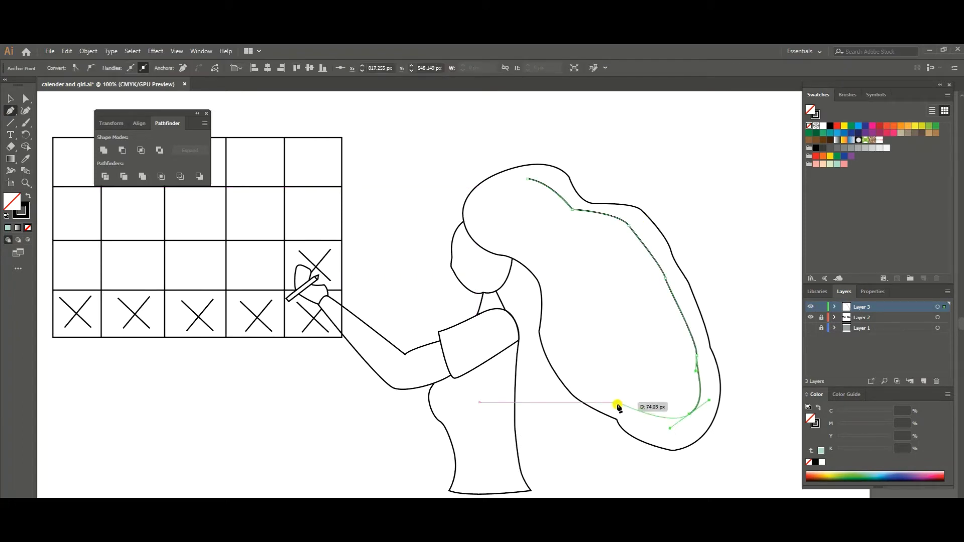
drag(553, 276, 543, 267)
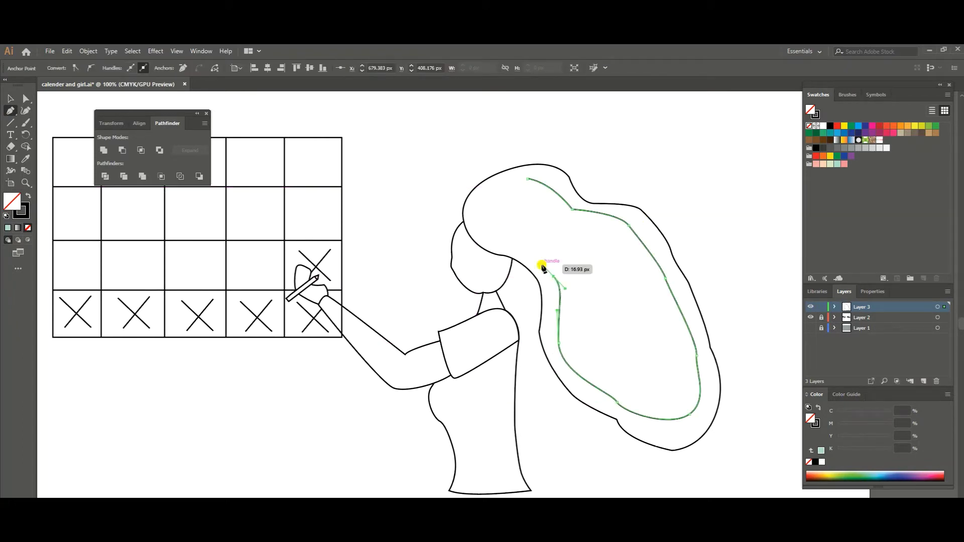
click(527, 179)
Draw inner shapes for the dress and the sleeve
click(509, 360)
click(441, 397)
click(462, 454)
click(461, 485)
click(518, 482)
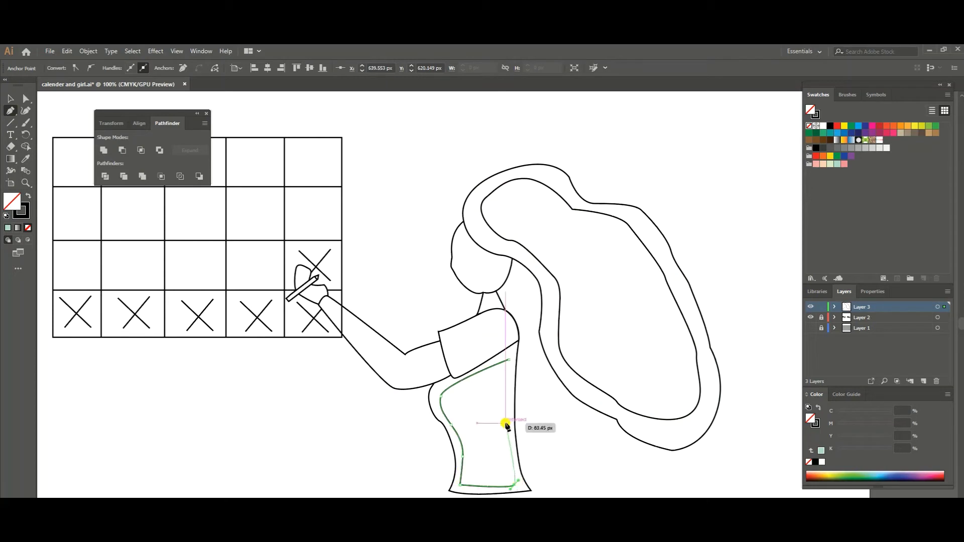
click(514, 339)
click(512, 317)
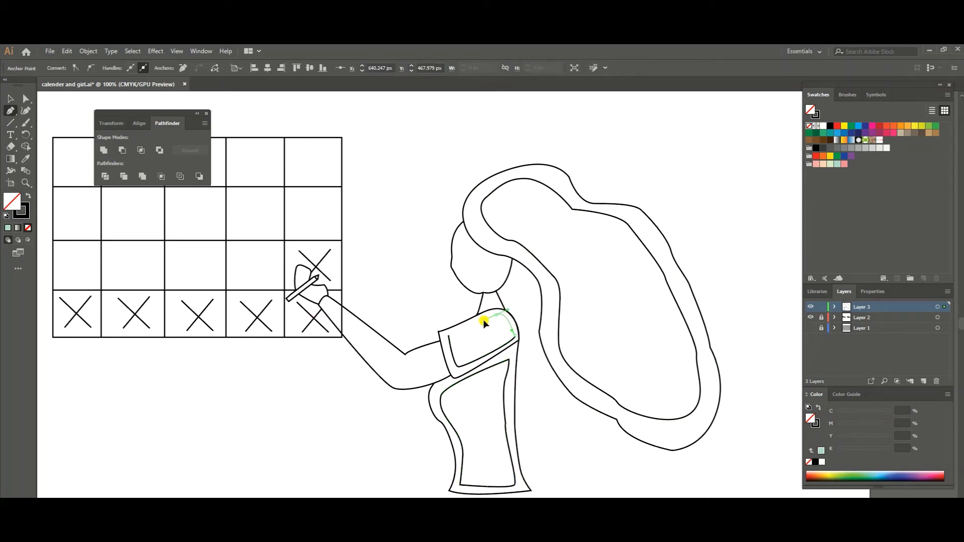
click(449, 335)
click(462, 230)
Draw inner shapes along the face and the forearm
click(468, 275)
drag(482, 286, 509, 263)
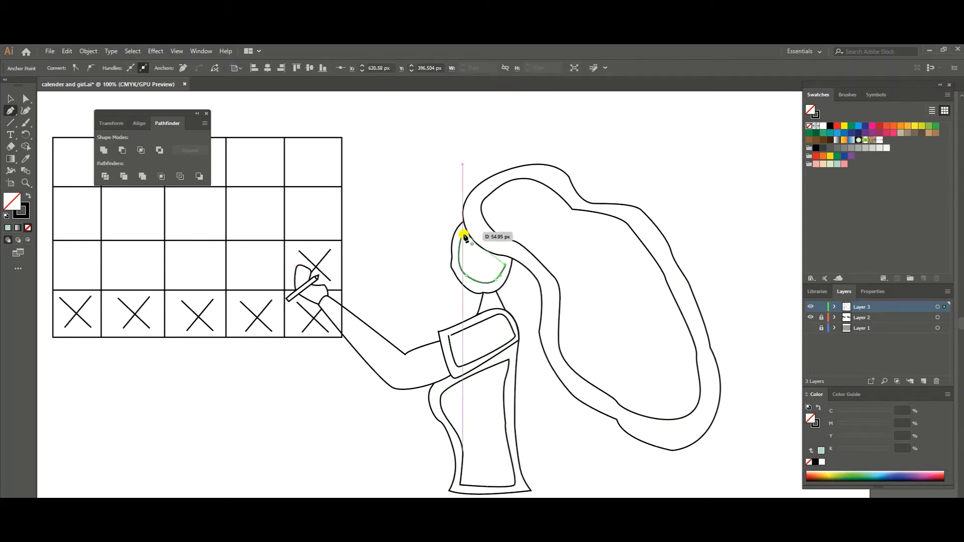
click(465, 236)
click(447, 371)
drag(412, 389, 392, 380)
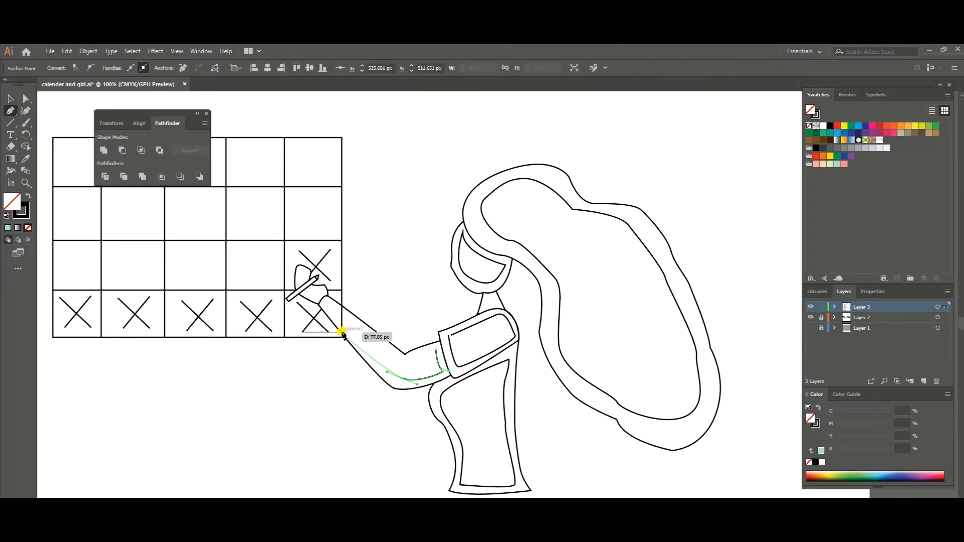
key(ctrl+minus)
key(v)
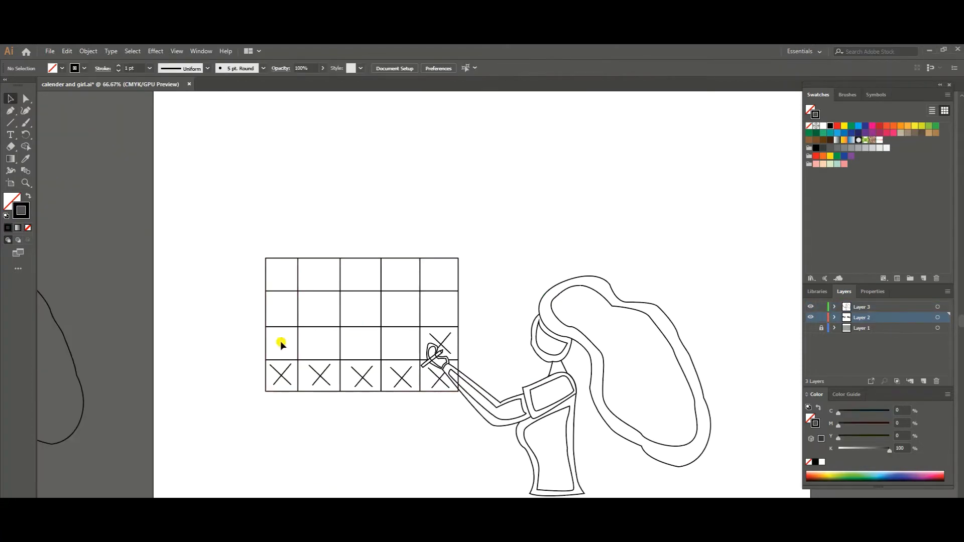
Give the calendar grid a 5 pt stroke
click(266, 282)
click(149, 68)
click(169, 157)
Colour the X marks pink
key(ctrl+1)
click(422, 377)
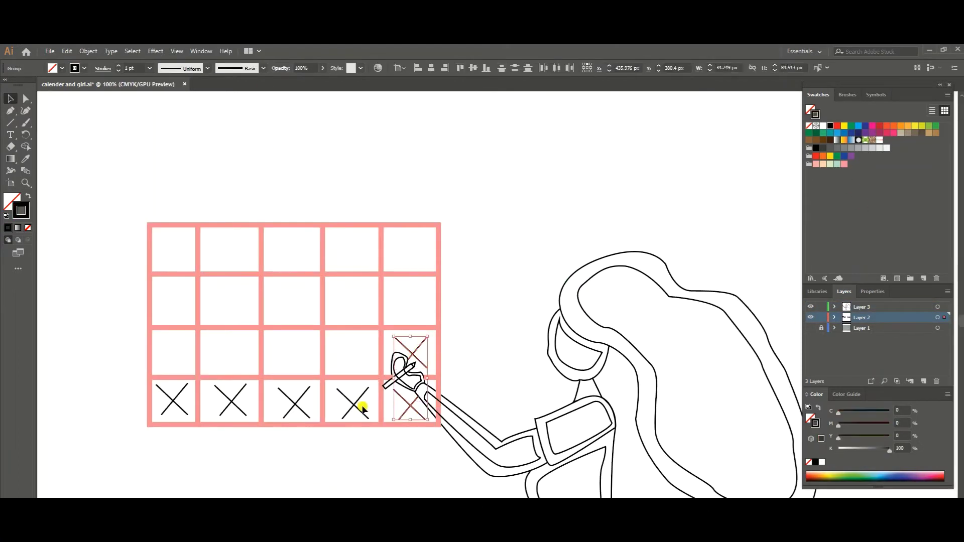
click(823, 165)
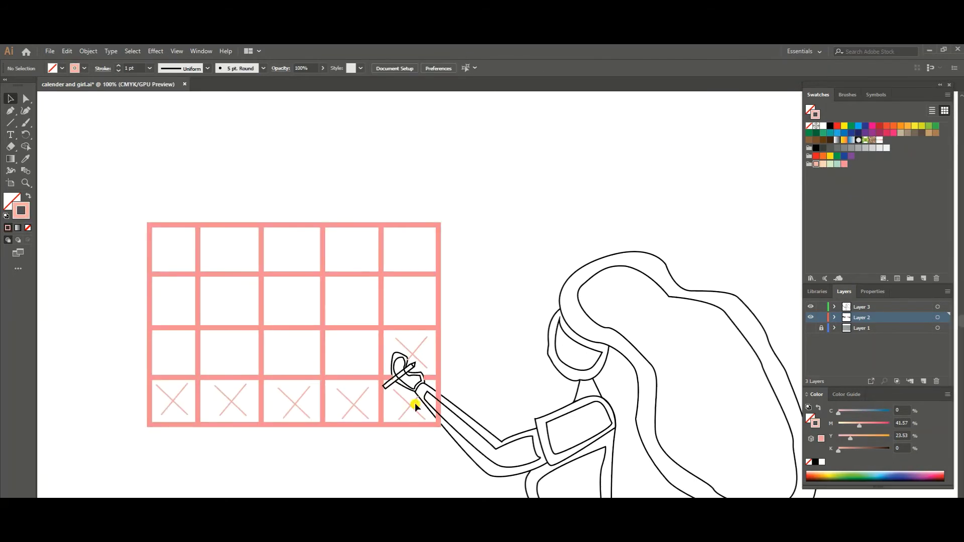
drag(437, 427, 276, 397)
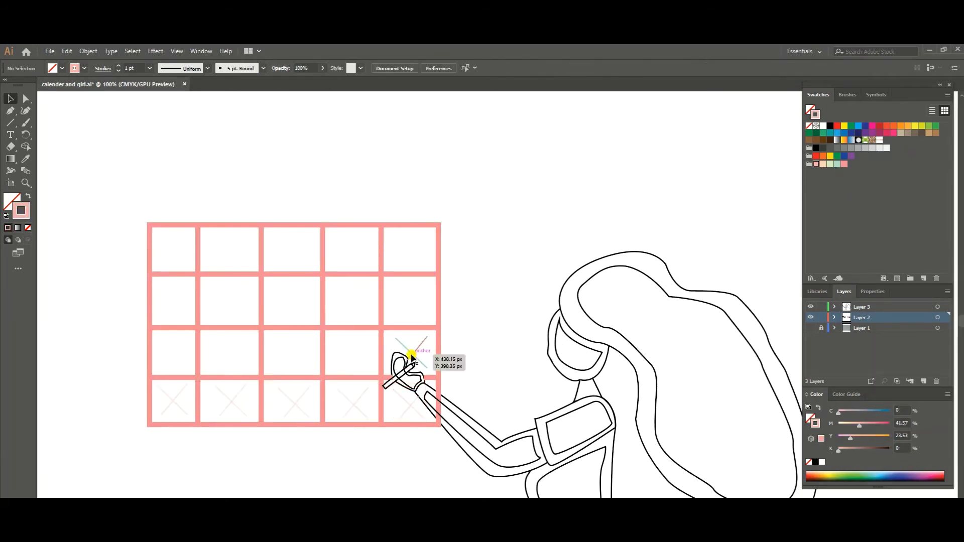
Clear the X-mark selection and fill the hair with mint green
right_click(431, 371)
key(Escape)
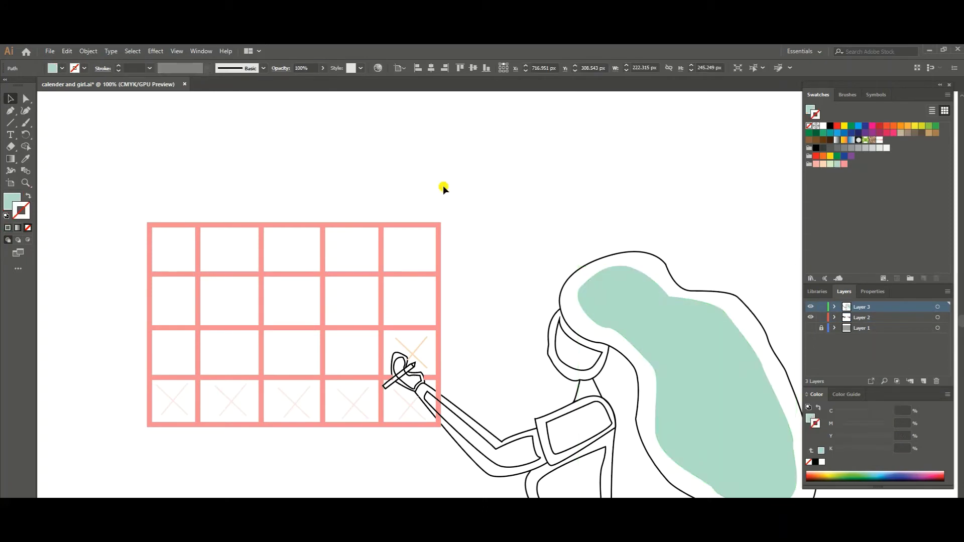
click(29, 197)
key(ctrl+minus)
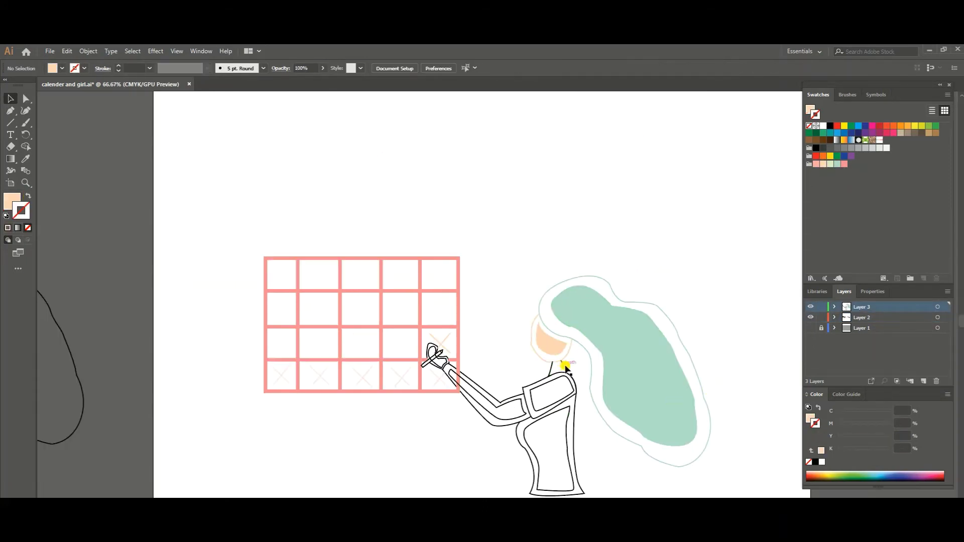
Fill the dress pale green and the sleeve pink, swapping fill and stroke
click(550, 452)
key(shift+x)
click(550, 394)
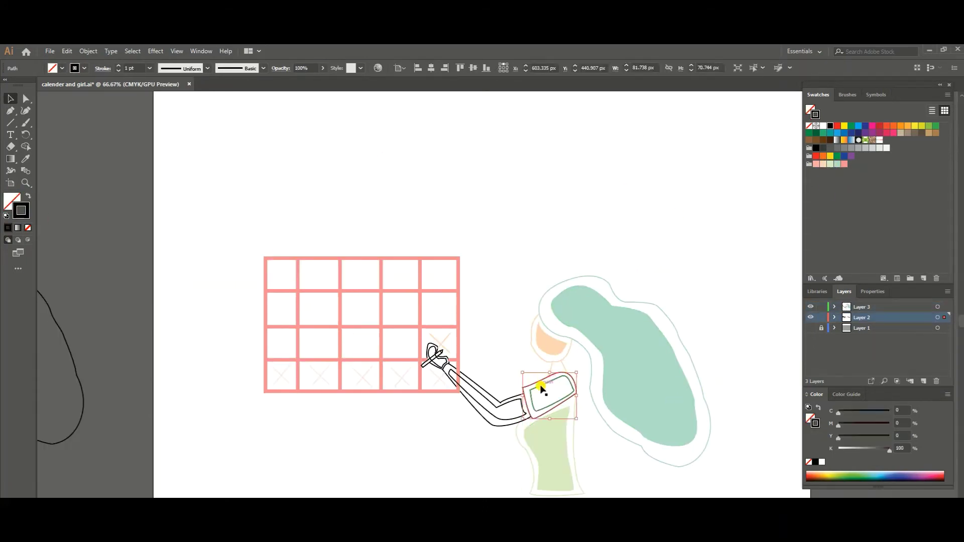
key(shift+x)
click(510, 398)
Give the arm and the hand a peach fill, then clear the selection
click(28, 197)
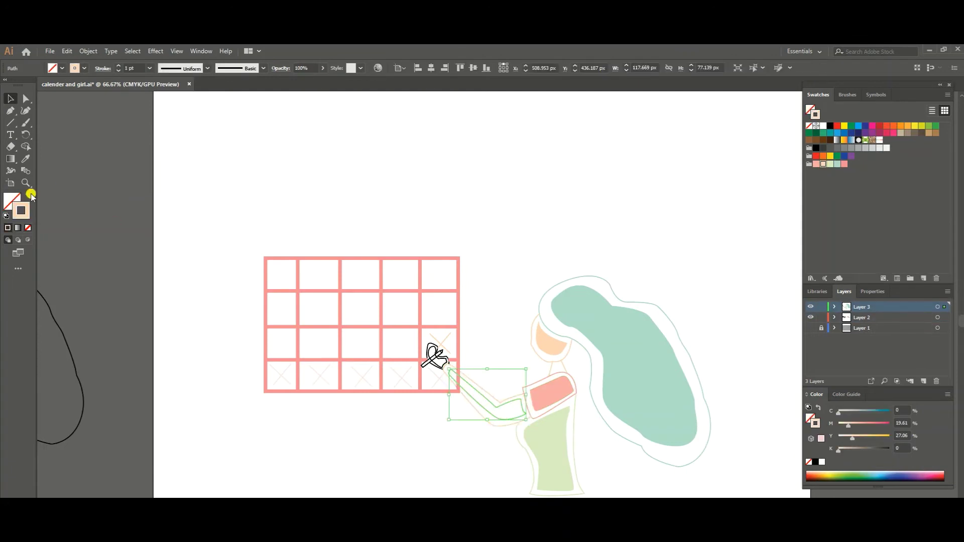
scroll(428, 351, up, 5)
click(452, 302)
click(826, 150)
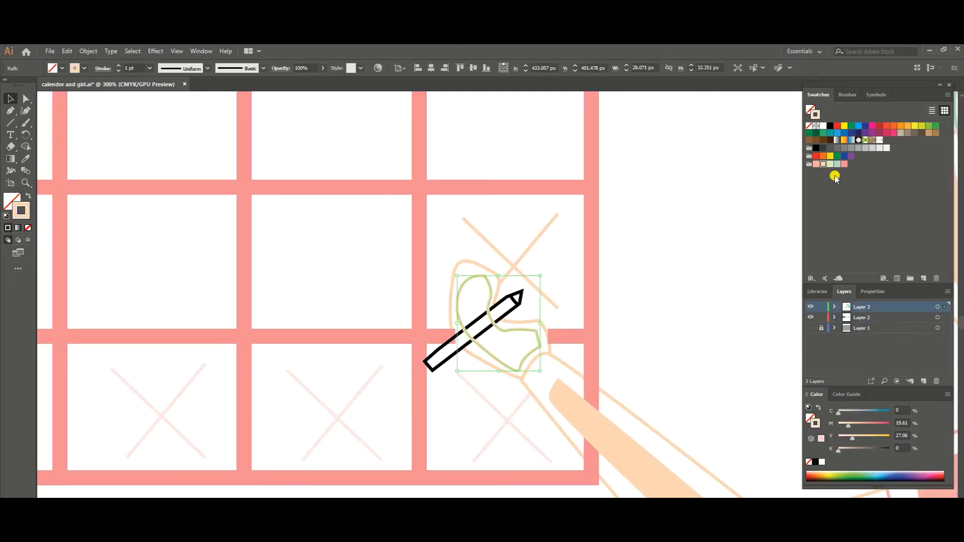
key(ctrl+shift+a)
key(ctrl+minus)
key(ctrl+minus)
key(ctrl+minus)
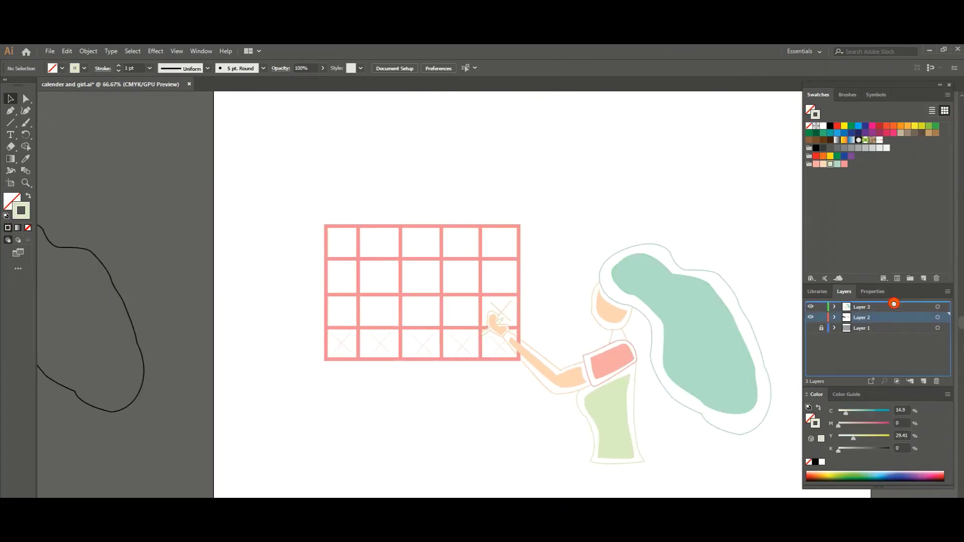
Expand Layer 3's paths and select the pencil shape beside the hand
click(894, 304)
key(ctrl+plus)
key(ctrl+plus)
click(835, 307)
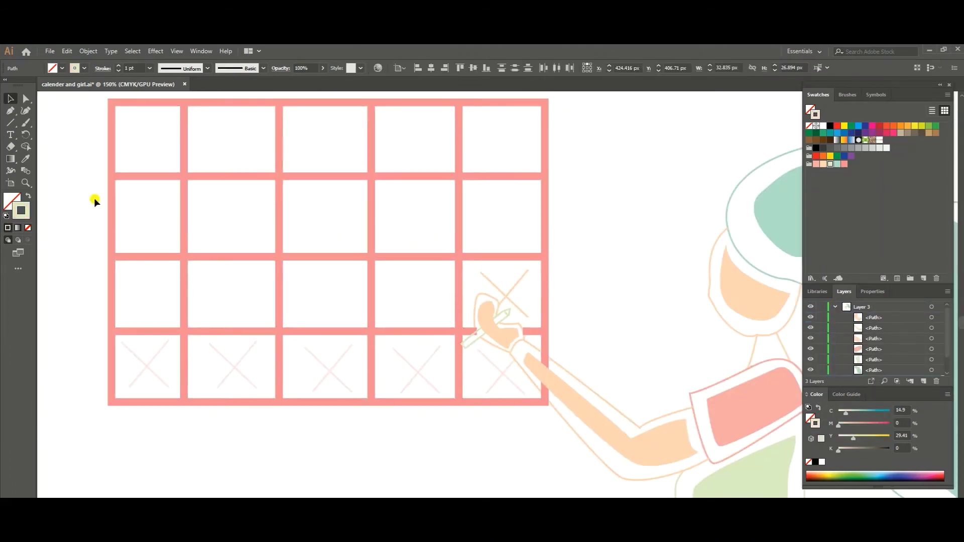
Inspect and select the hair, face and dress shapes at different zoom levels
key(ctrl+plus)
key(ctrl+plus)
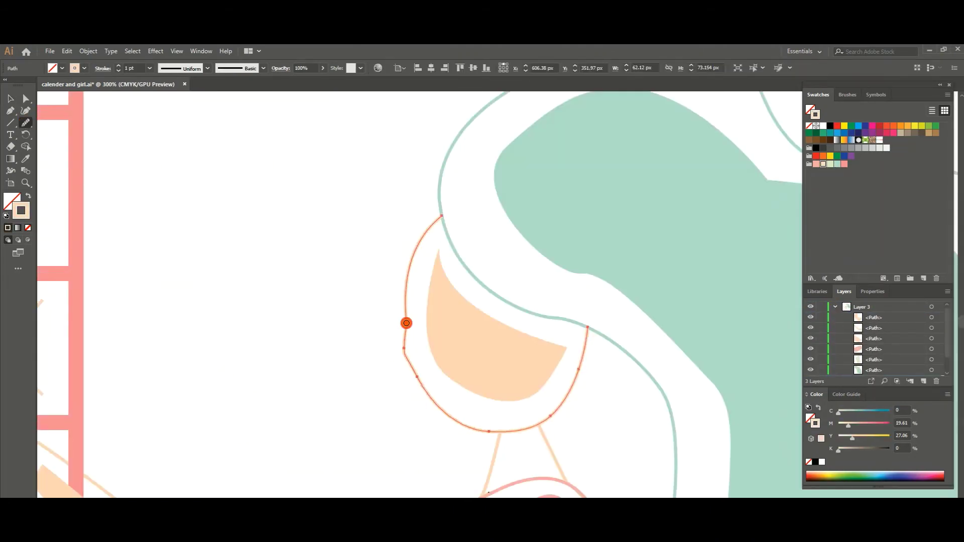
key(ctrl+minus)
key(ctrl+minus)
key(ctrl+minus)
click(571, 430)
key(ctrl+plus)
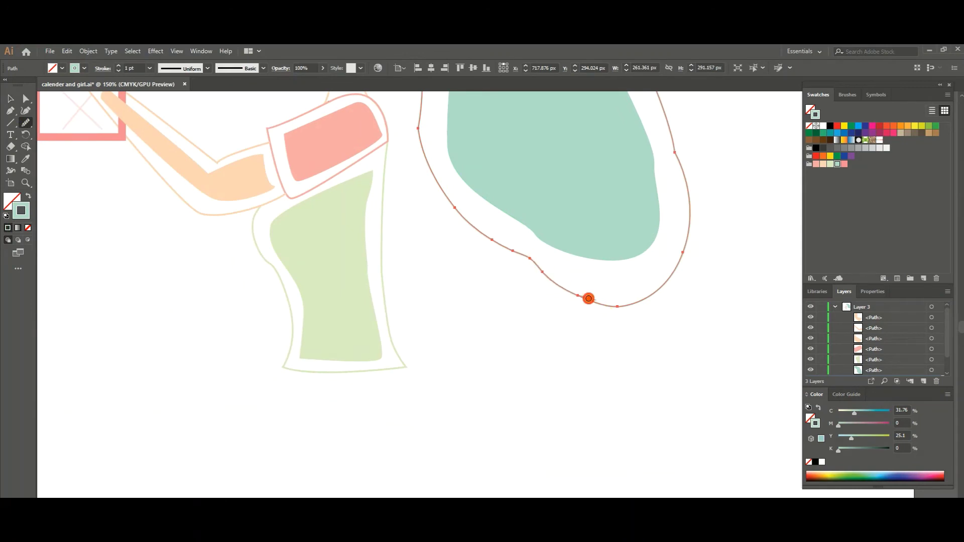
key(ctrl+plus)
click(301, 394)
key(a)
click(251, 277)
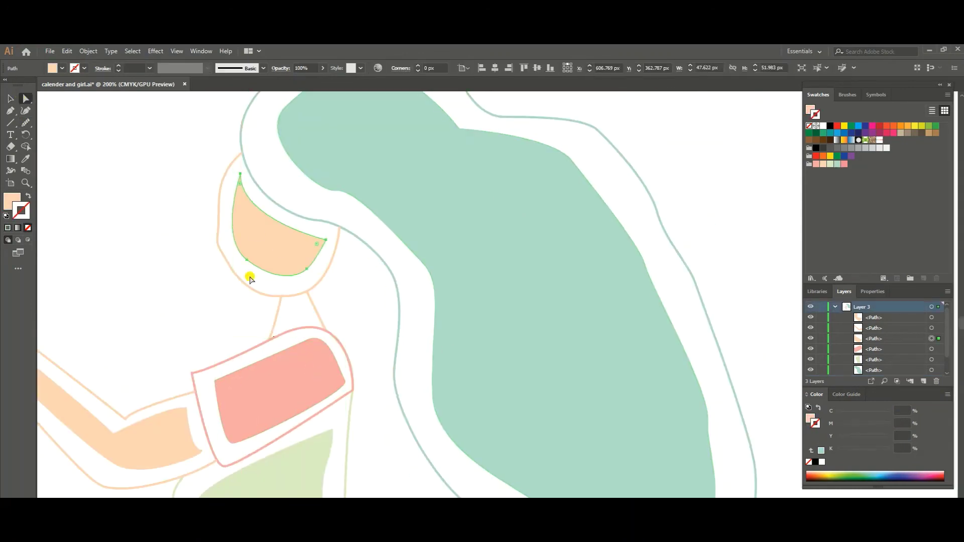
key(ctrl+minus)
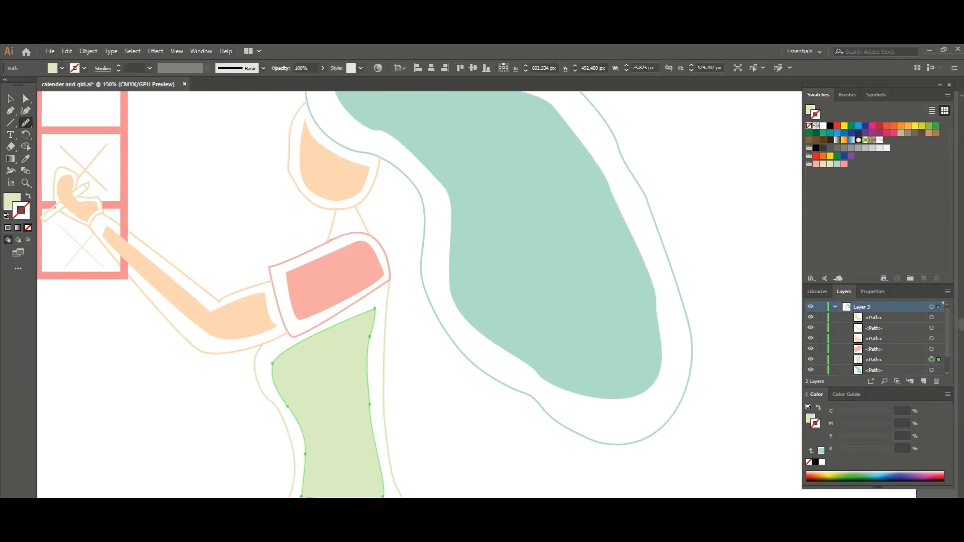
key(v)
click(258, 383)
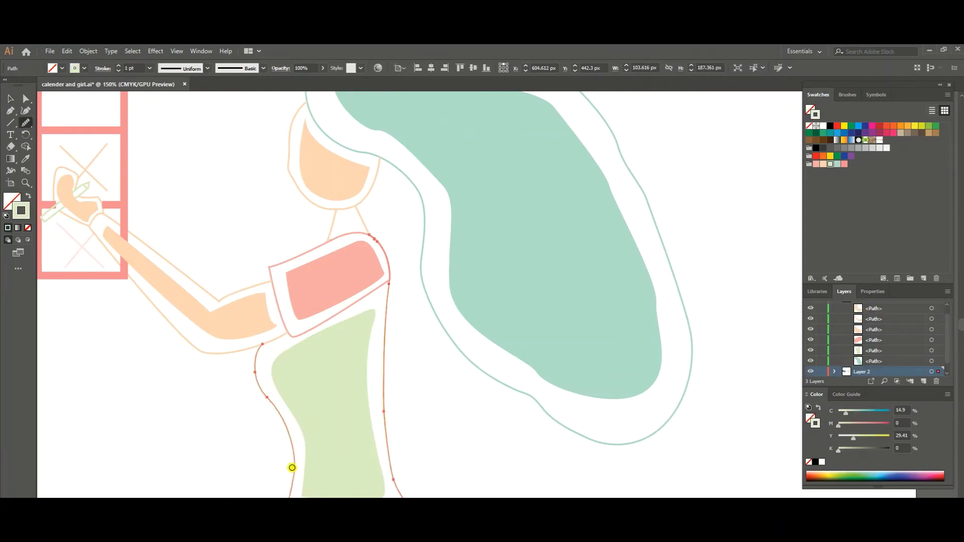
Refine the hand shape by moving one of its anchors with Direct Selection
click(97, 209)
key(ctrl+plus)
key(ctrl+plus)
key(ctrl+plus)
key(a)
drag(516, 333, 518, 332)
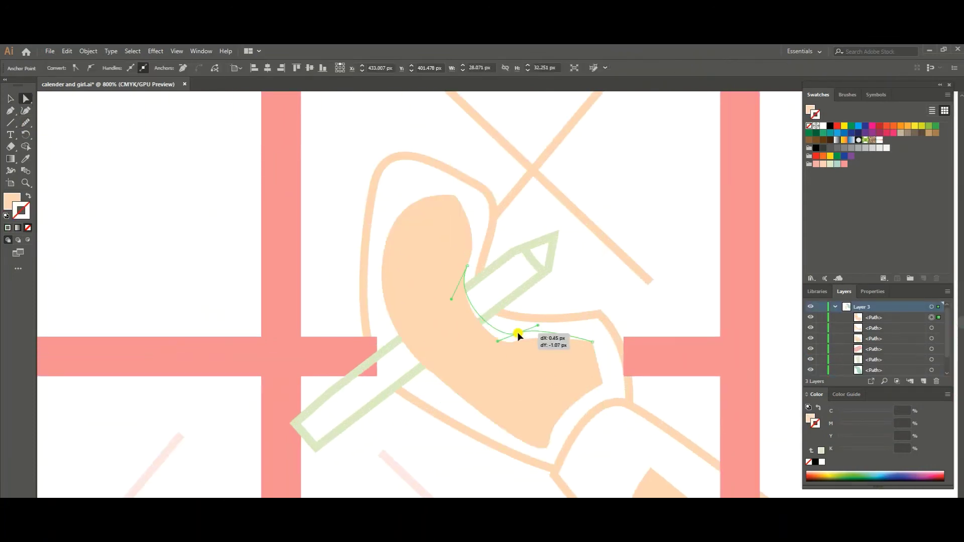
click(614, 384)
key(ctrl+0)
Redraw the top edge of the green hair with the Pencil tool
key(ctrl+plus)
key(ctrl+plus)
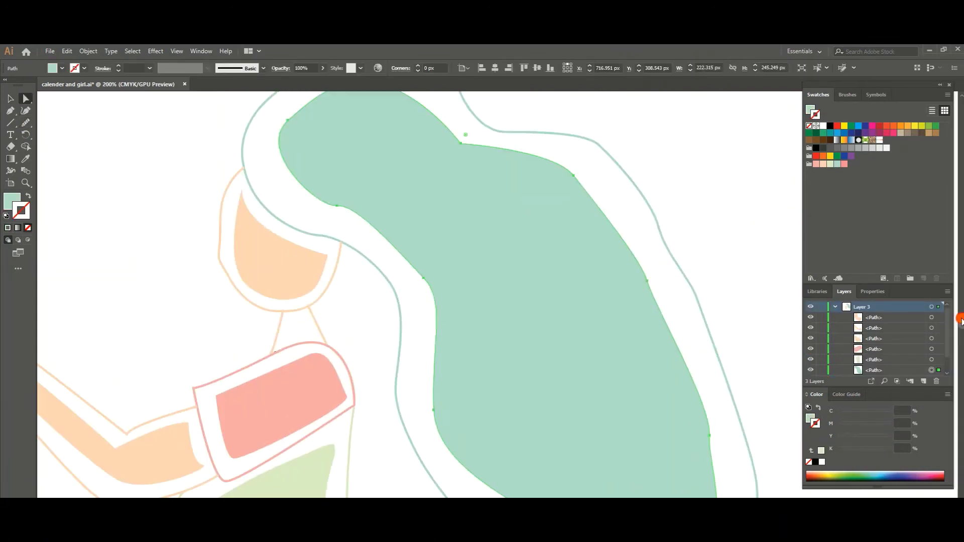
key(n)
scroll(402, 301, up, 5)
drag(371, 230, 295, 330)
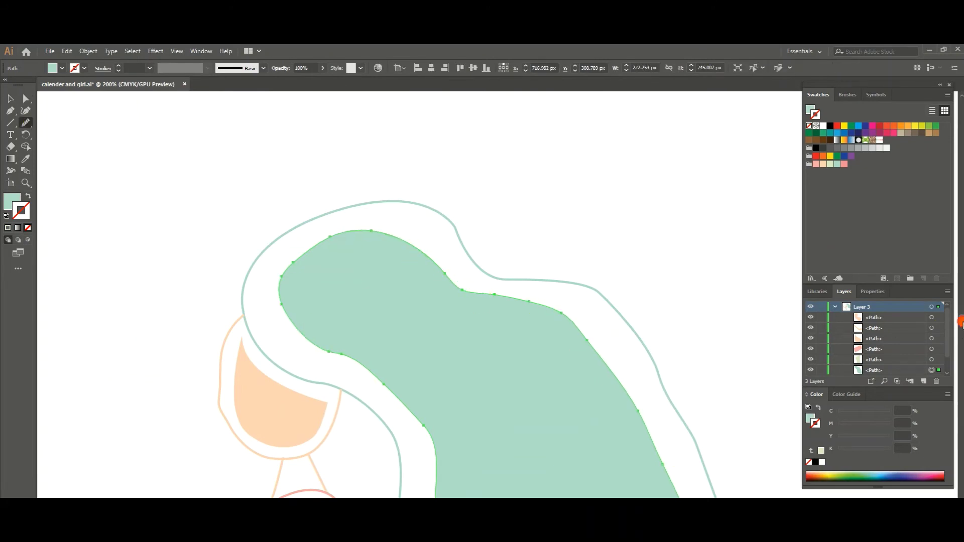
key(ctrl+minus)
key(ctrl+0)
Stretch the hair's bottom anchors lower and redraw its bottom edge freehand
key(ctrl+plus)
key(v)
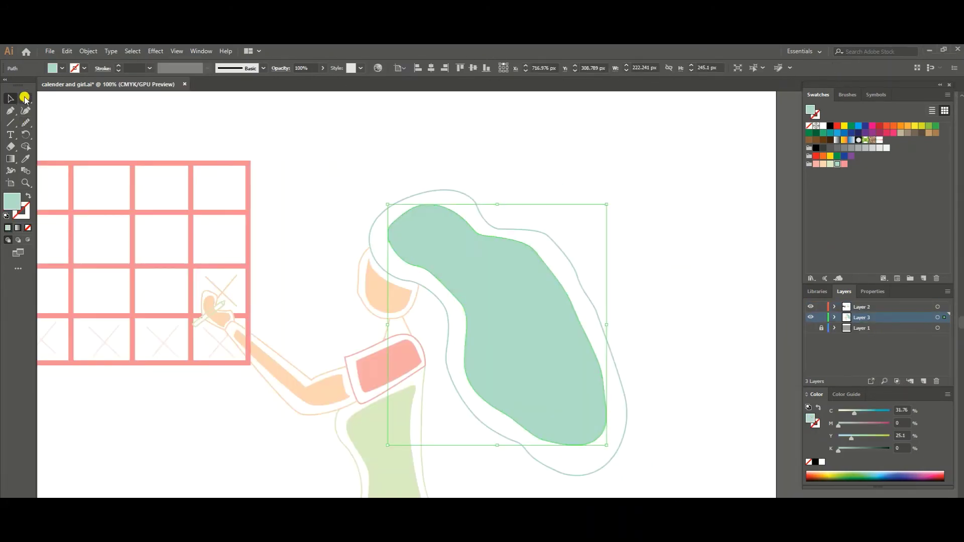
click(24, 99)
mouse_move(577, 447)
mouse_down()
mouse_move(542, 447)
mouse_move(592, 454)
mouse_up()
click(28, 123)
ctrl+click(337, 171)
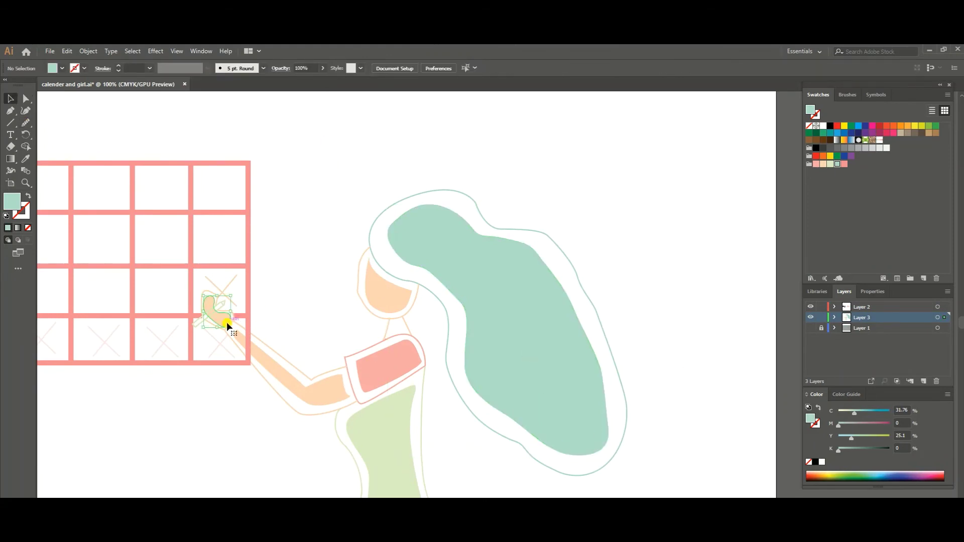
Nudge the bottom anchor of the outline beside the hand up-left
scroll(192, 310, up, 7)
key(a)
click(699, 372)
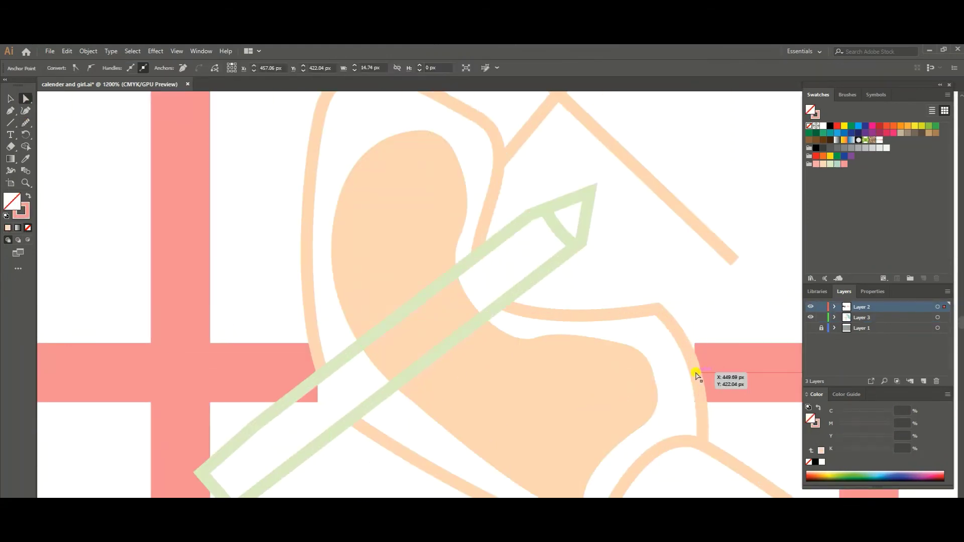
click(692, 370)
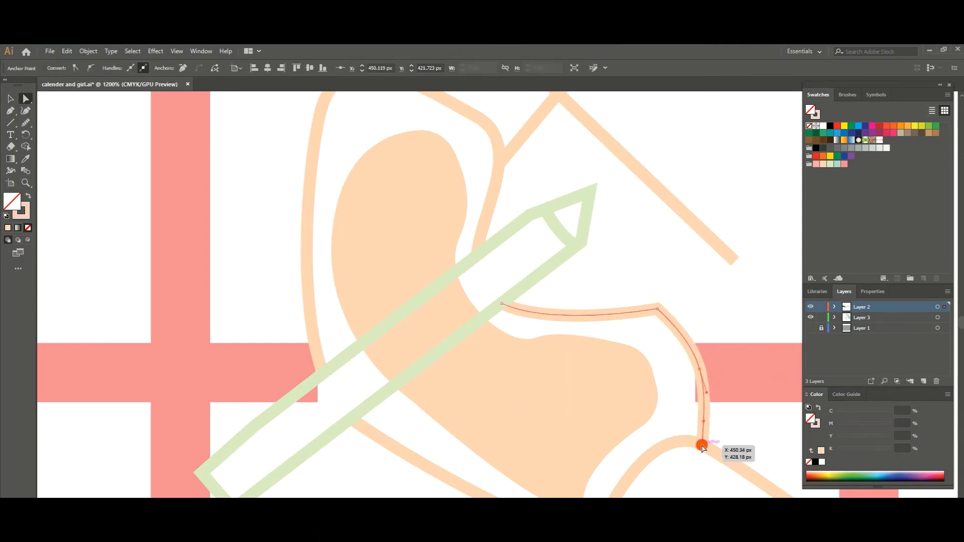
drag(702, 447, 693, 442)
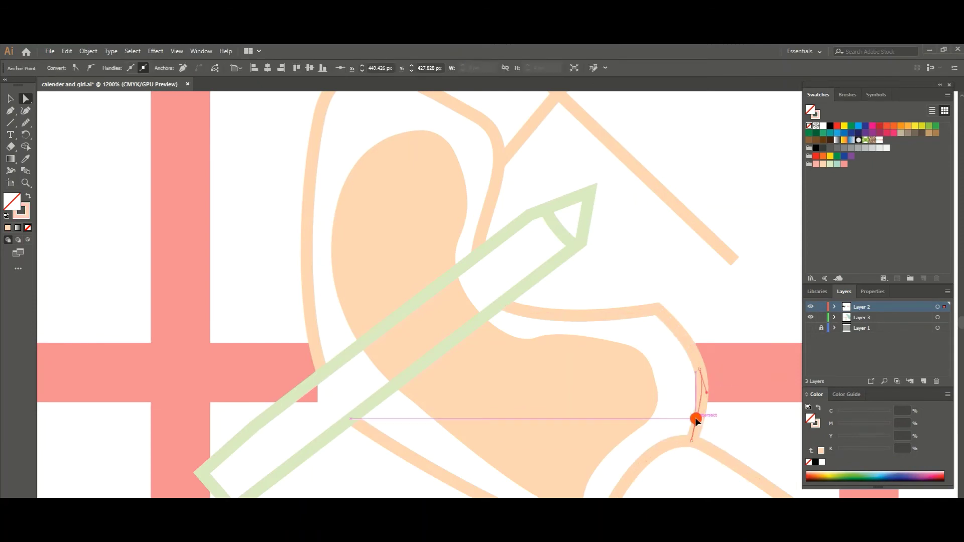
key(ctrl+0)
Draw a curvy closed blob path around the calendar and girl with the Pen tool
key(p)
click(368, 352)
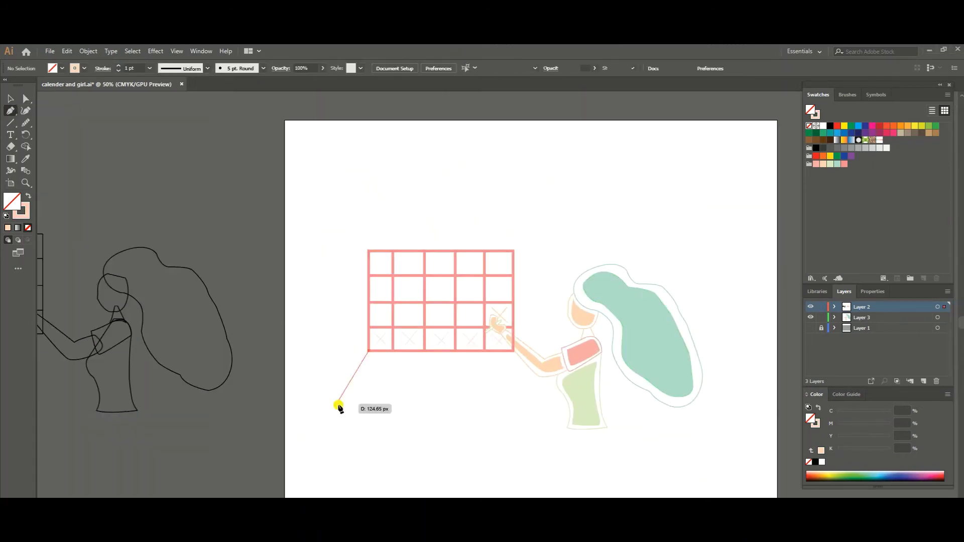
drag(409, 404, 426, 404)
drag(464, 432, 474, 442)
drag(677, 423, 703, 416)
drag(727, 325, 684, 298)
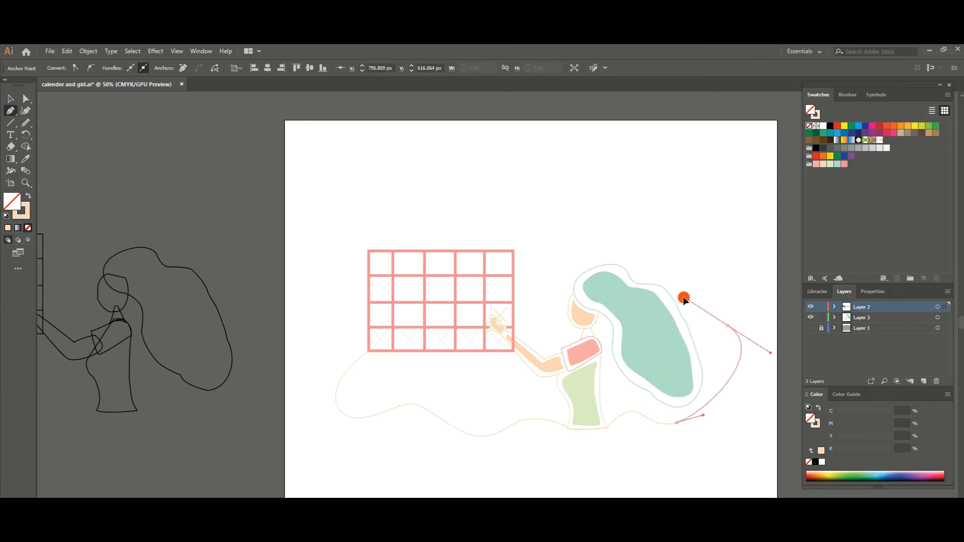
click(522, 251)
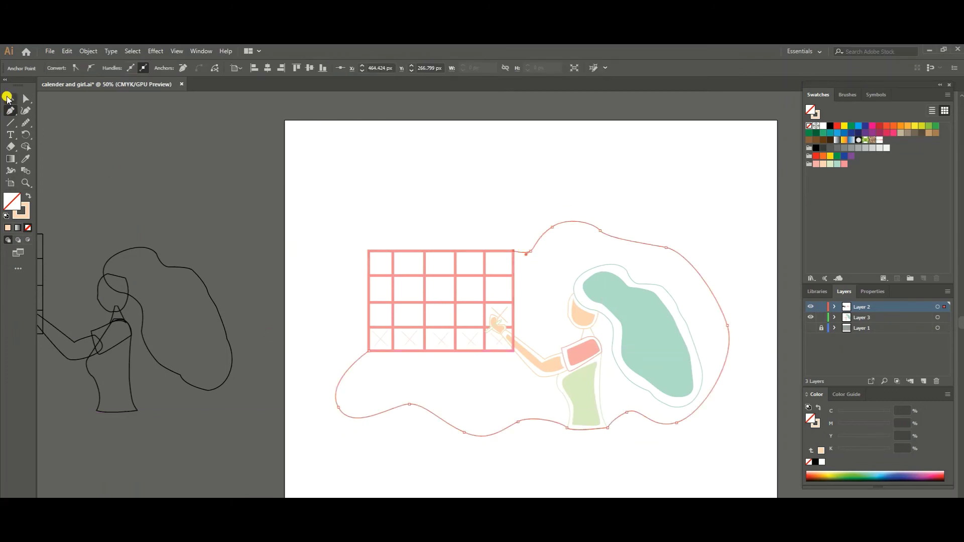
Shrink and reposition the blob, then pull its anchor to the calendar corner
key(v)
drag(670, 227, 710, 284)
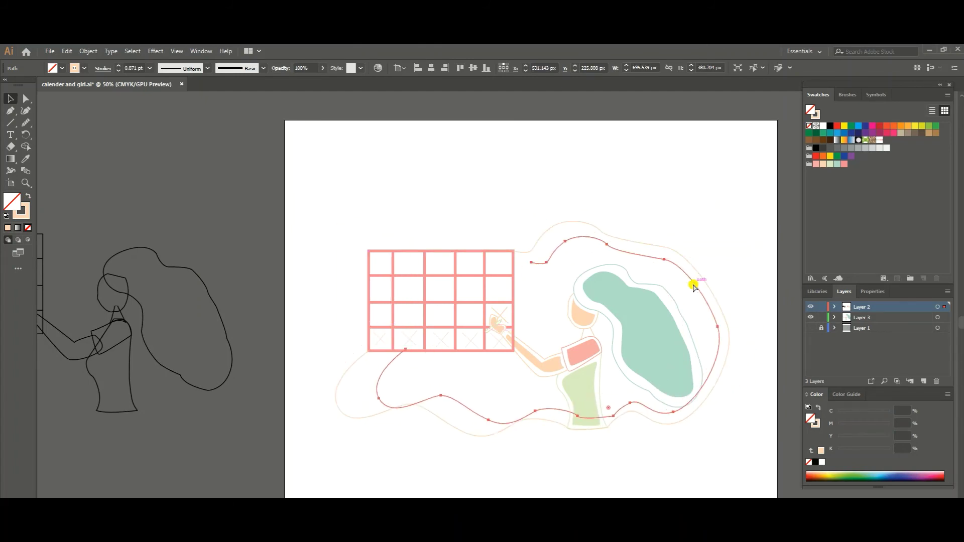
click(761, 234)
drag(713, 266, 694, 246)
click(510, 229)
key(a)
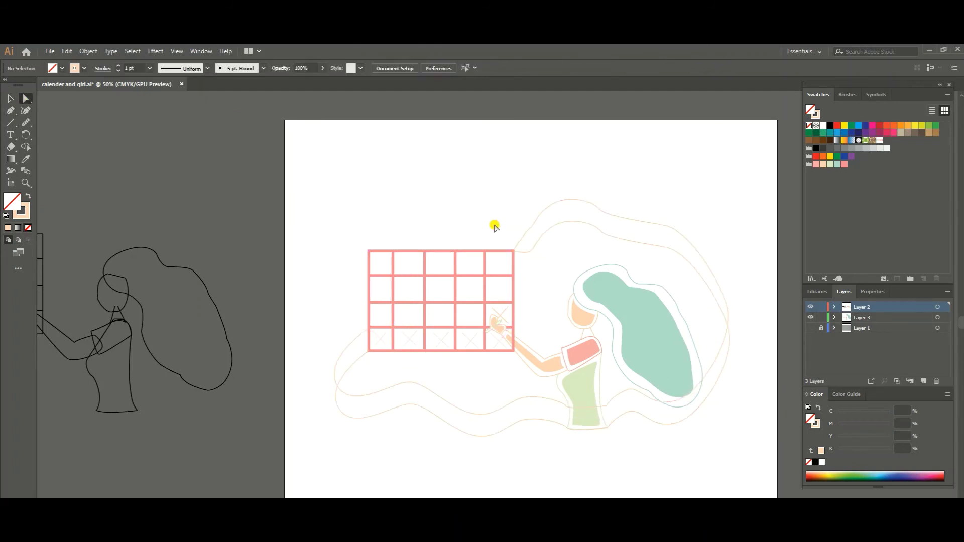
key(ctrl+z)
key(p)
drag(530, 250, 515, 255)
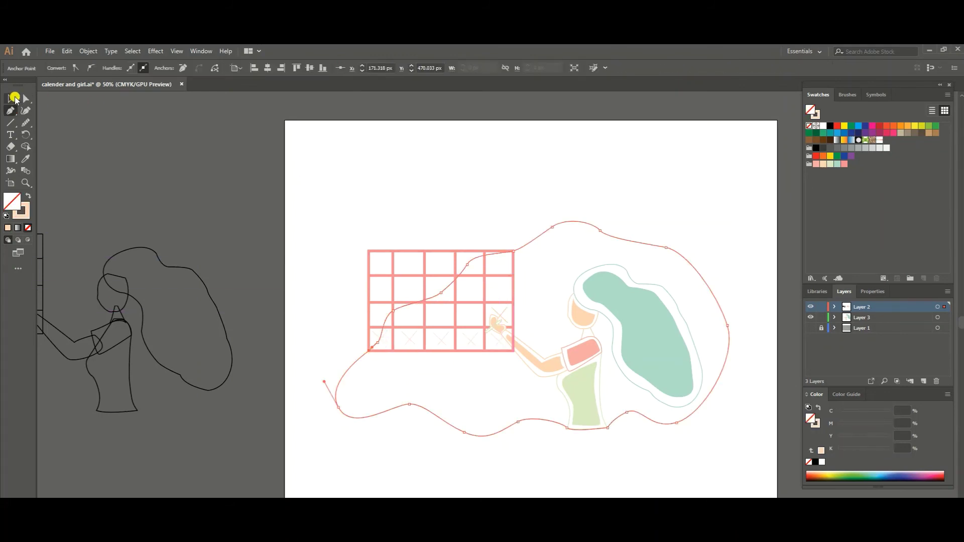
Draw a second curvy path under the calendar and around the hair, removing the crossing segment
click(394, 352)
drag(369, 382, 372, 397)
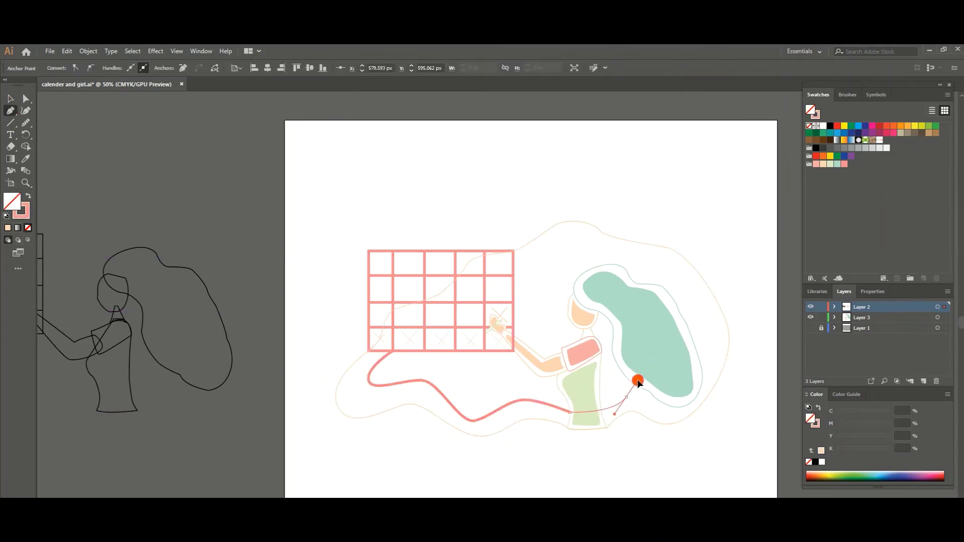
drag(638, 382, 647, 380)
drag(701, 361, 695, 294)
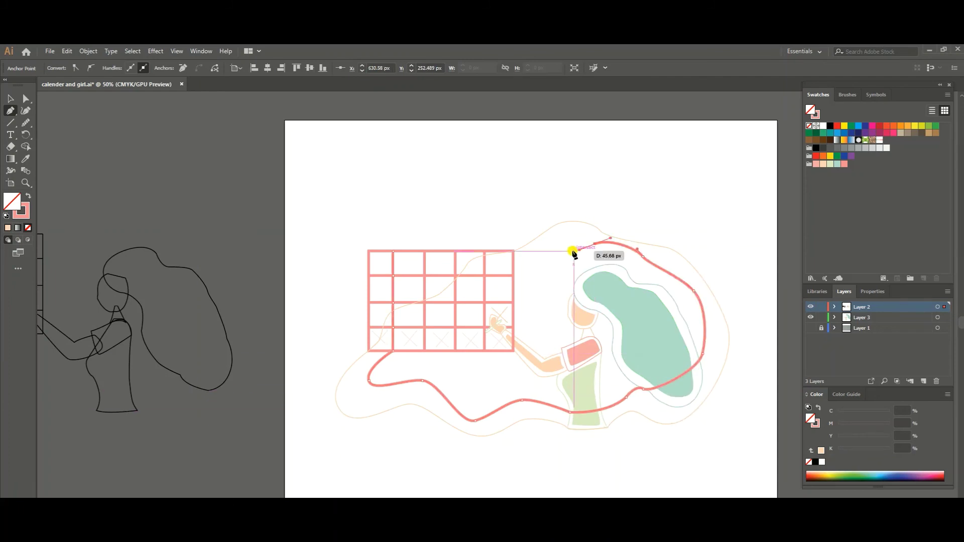
click(402, 345)
click(11, 99)
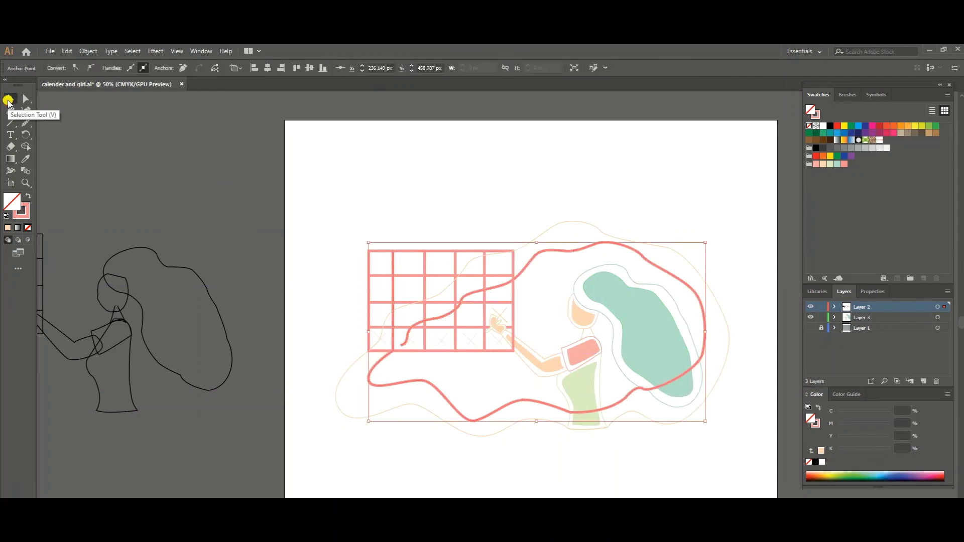
click(371, 378)
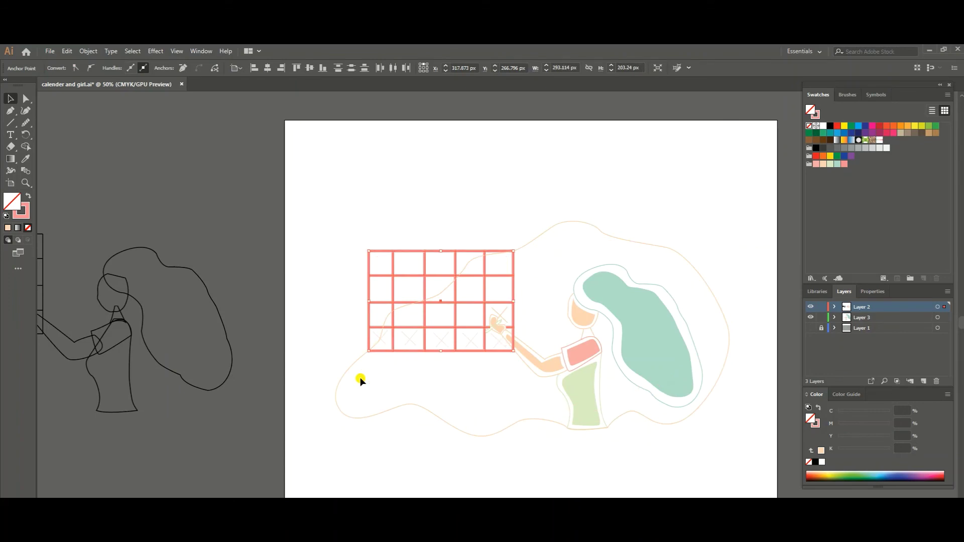
Fill the blob pale mint, send it to the back and lower its opacity to 3%
click(361, 380)
click(837, 164)
right_click(509, 261)
click(653, 425)
click(323, 67)
drag(317, 81, 285, 81)
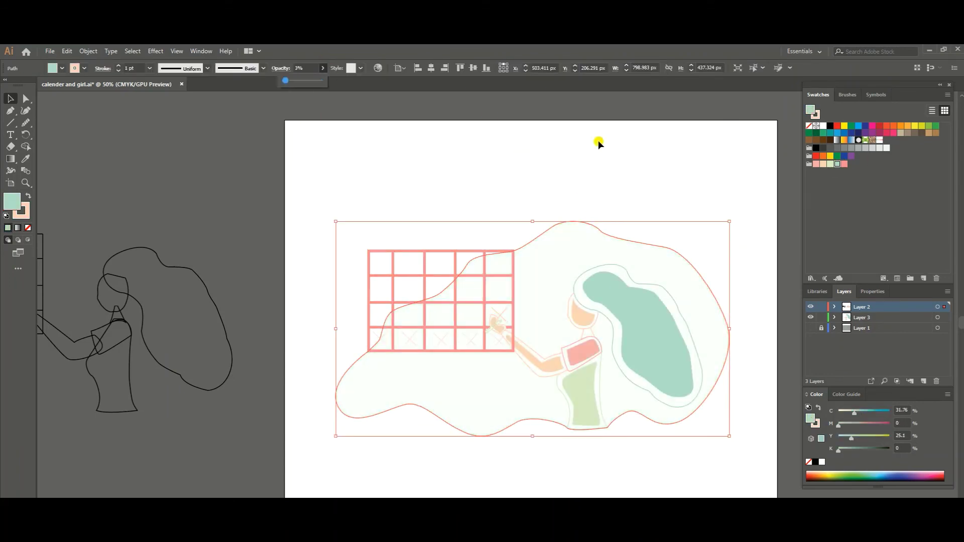
Enlarge the blob around the whole scene and remove its outline
click(149, 68)
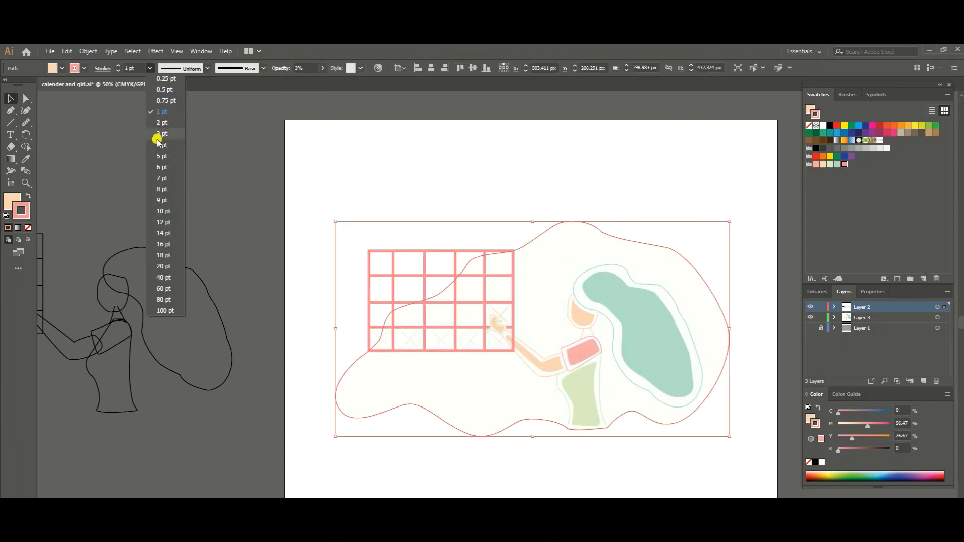
click(162, 156)
mouse_move(730, 222)
mouse_down()
mouse_move(714, 192)
mouse_move(723, 269)
mouse_up()
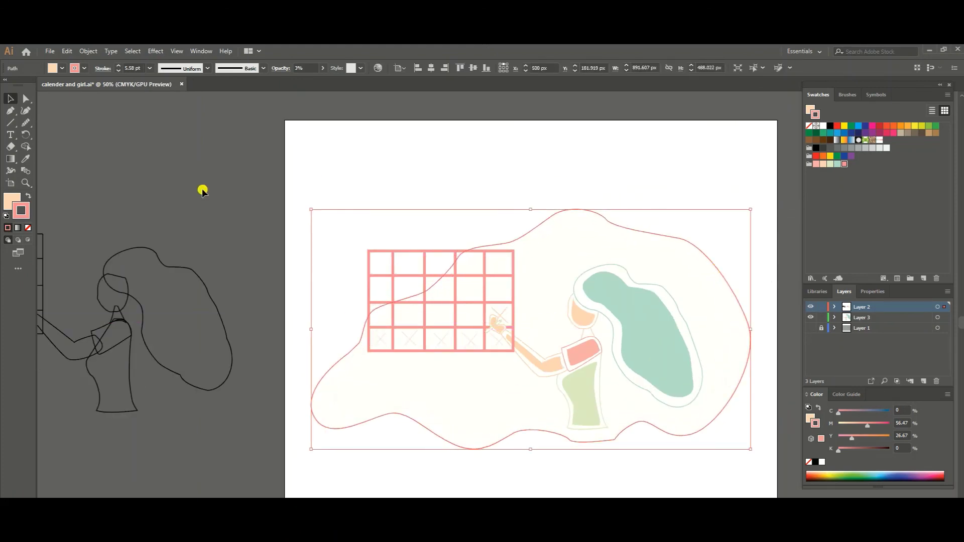
key(slash)
key(x)
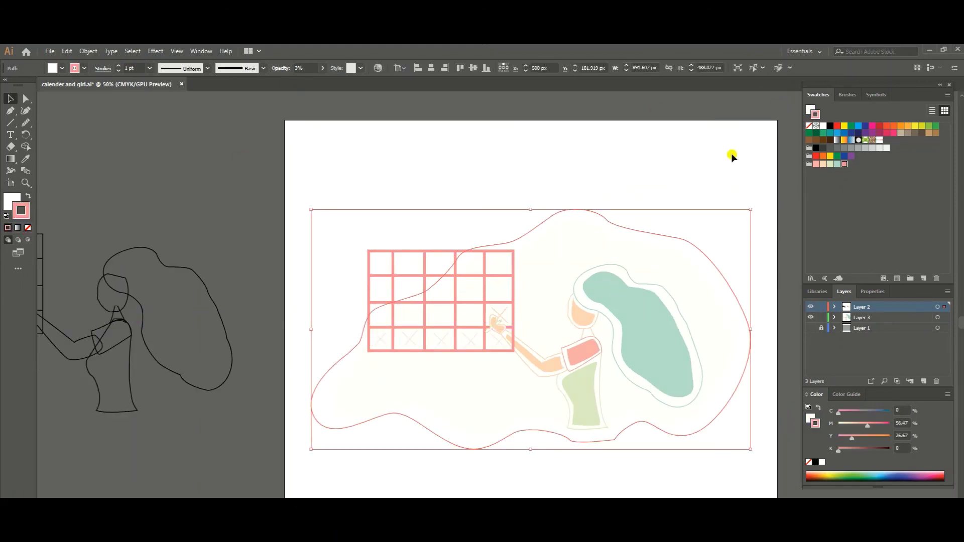
Send the blob behind the calendar and girl again
click(377, 161)
click(609, 384)
click(764, 351)
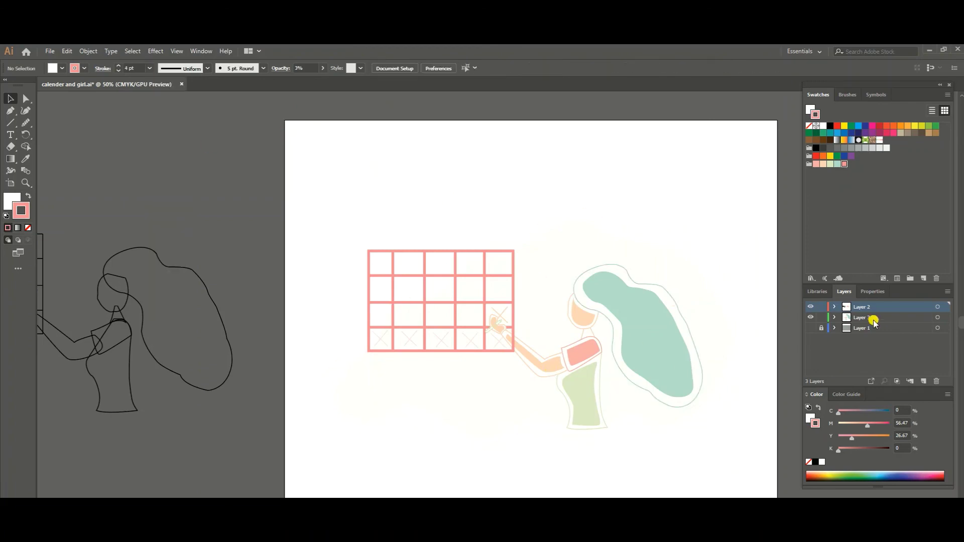
right_click(598, 248)
click(734, 435)
scroll(504, 263, up, 5)
scroll(459, 167, down, 5)
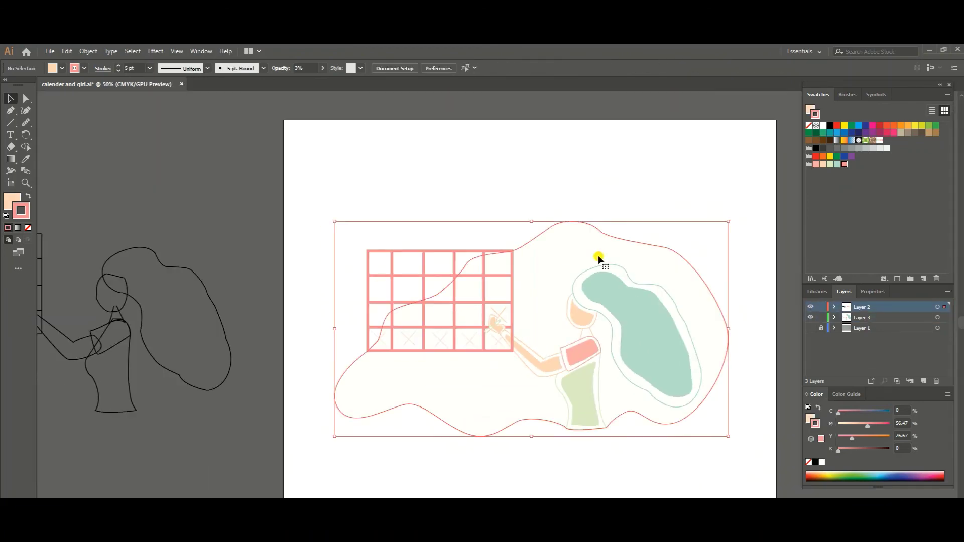
Reselect the blob, set its fill colour, then deselect everything
click(598, 258)
click(815, 165)
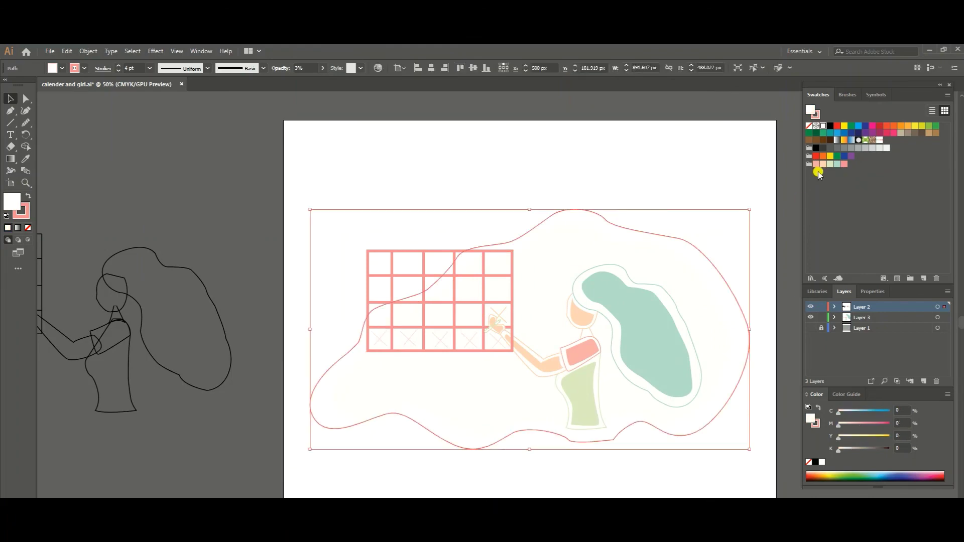
click(492, 325)
click(204, 157)
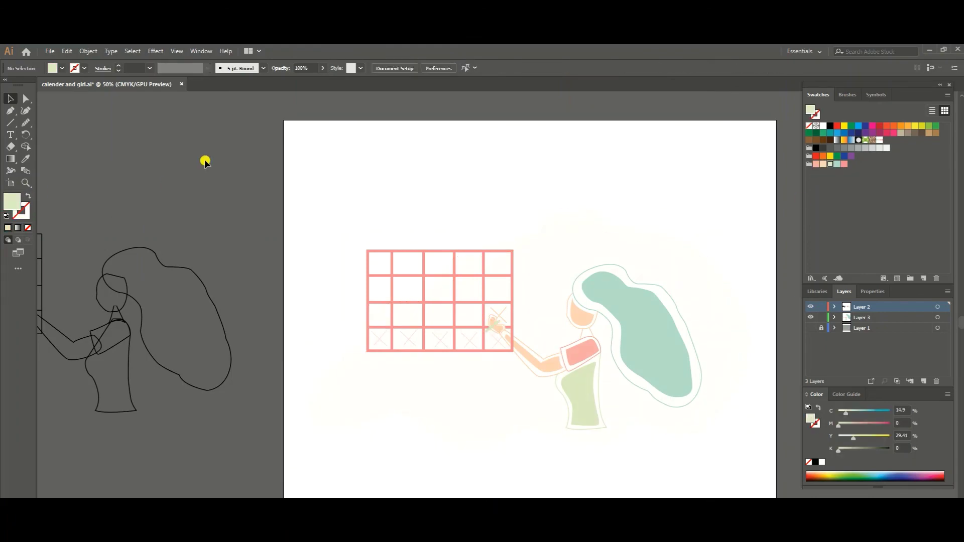
scroll(530, 324, up, 3)
scroll(483, 251, left, 3)
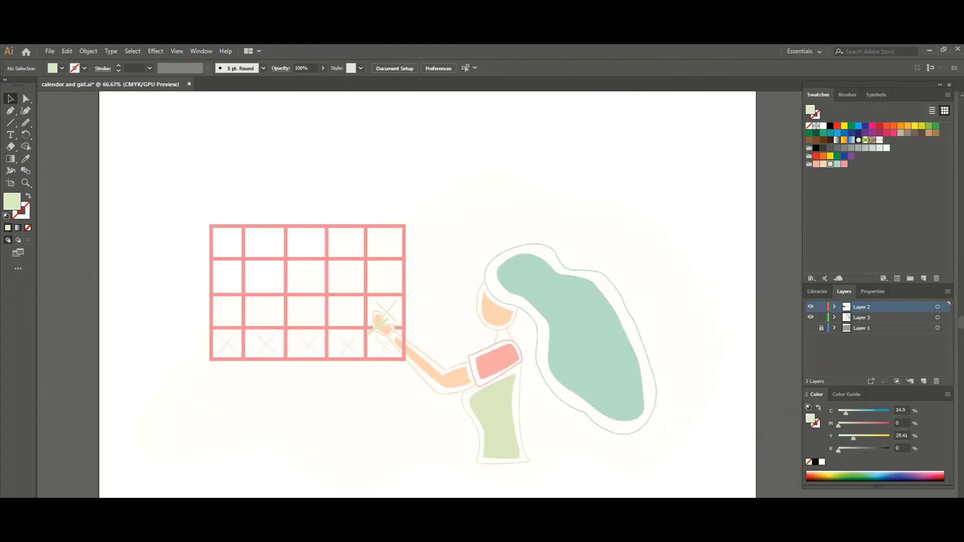